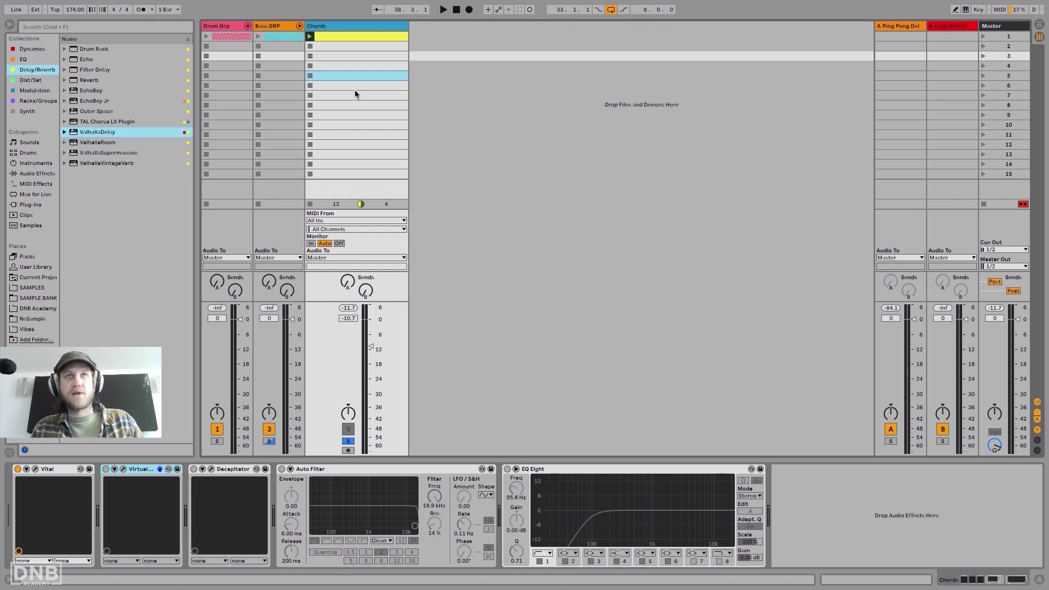
# Open the Chords track's first MIDI clip in the note editor and examine its chord voicing.
pyautogui.click(348, 29)
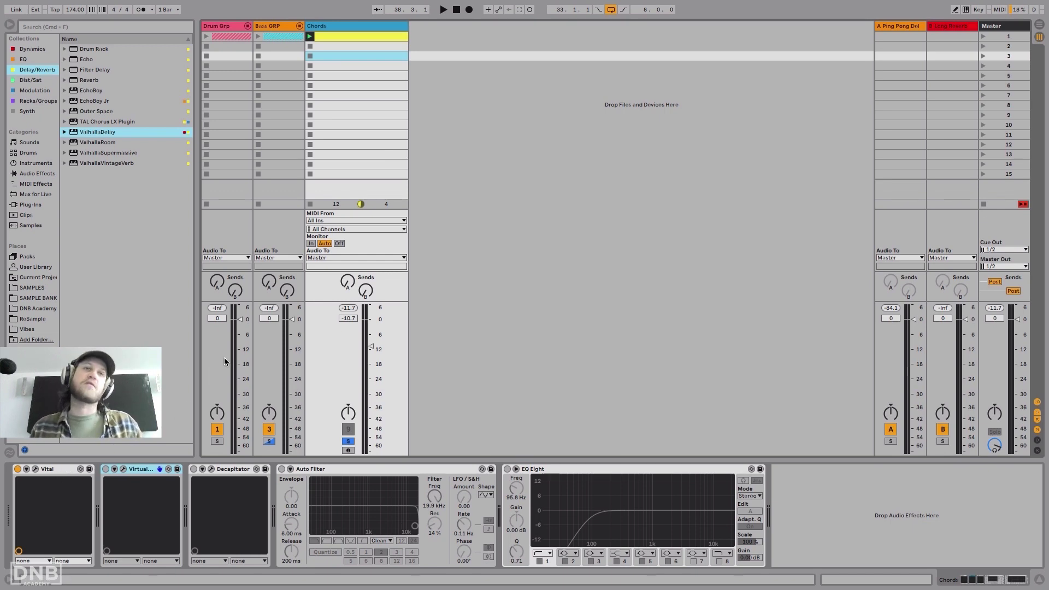
pyautogui.doubleClick(339, 37)
pyautogui.scroll(4, 411, 300)
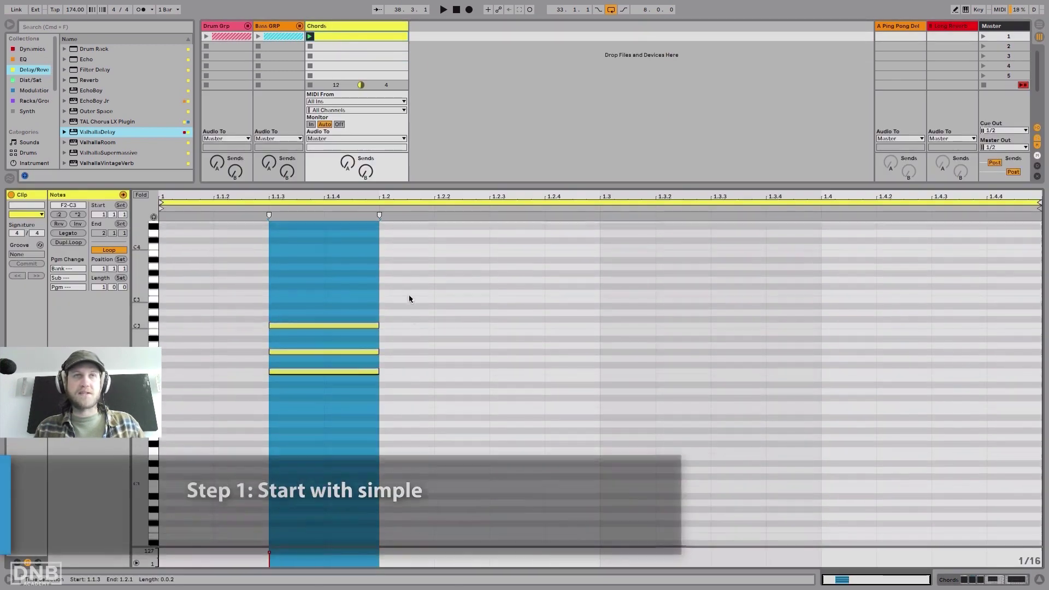
pyautogui.click(454, 401)
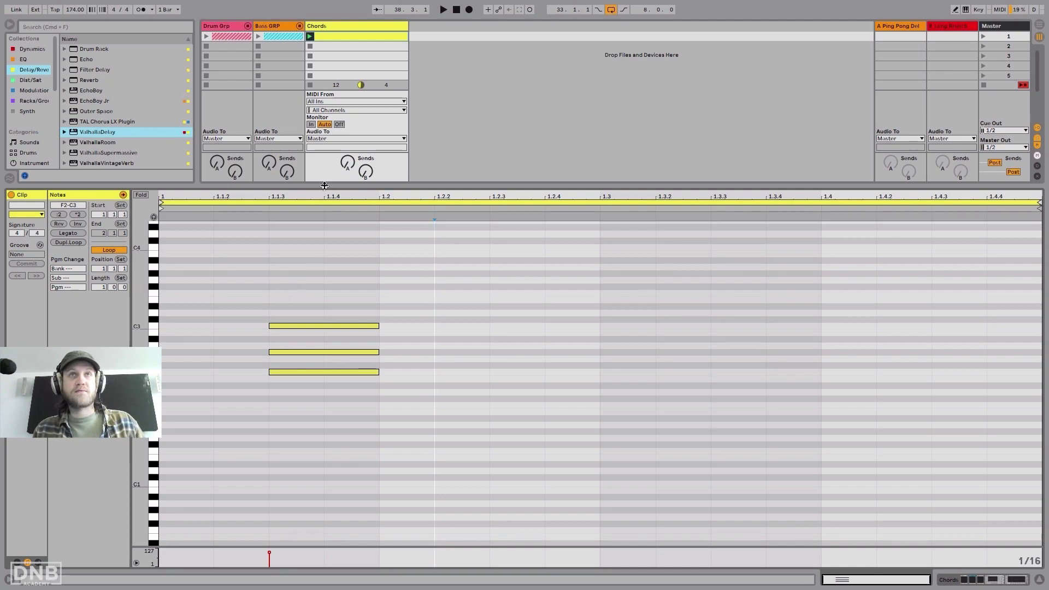
# Shrink the note editor to reveal the mixer and audition the Chords clip.
pyautogui.moveTo(319, 186); pyautogui.dragTo(314, 471)
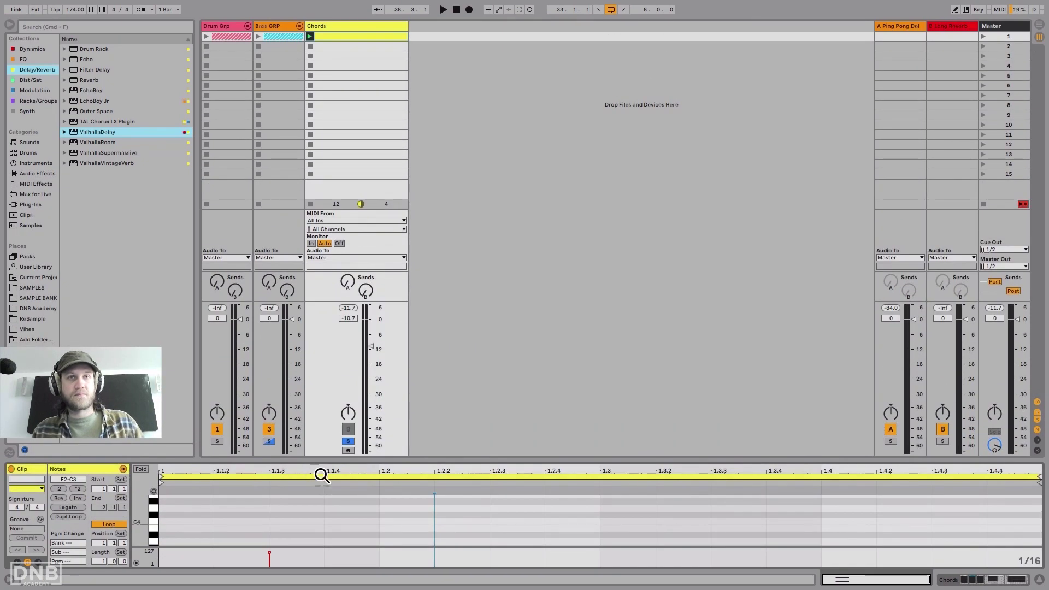
pyautogui.scroll(-5, 346, 497)
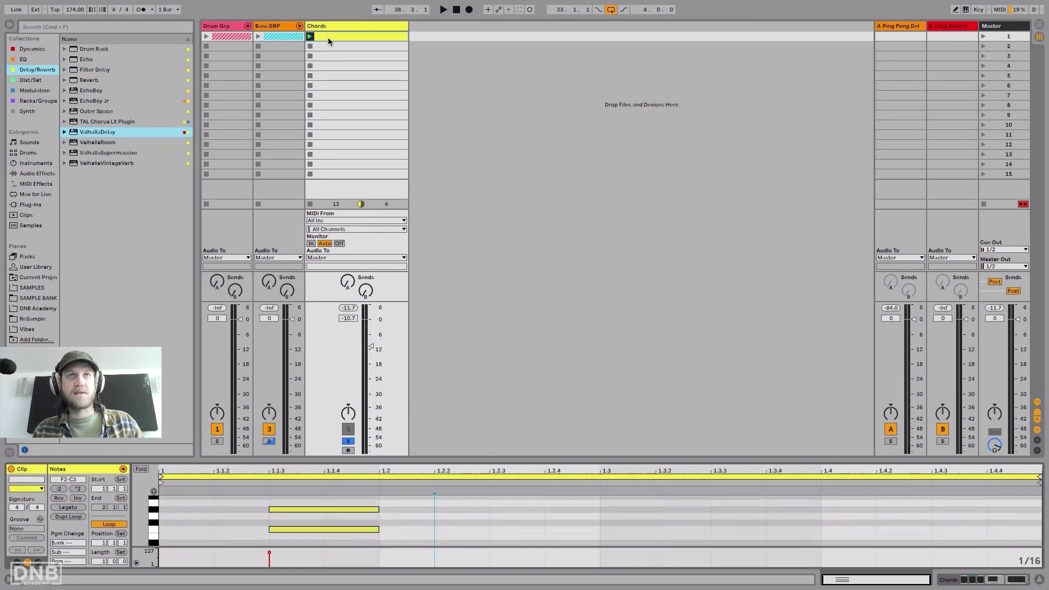
pyautogui.press('space')
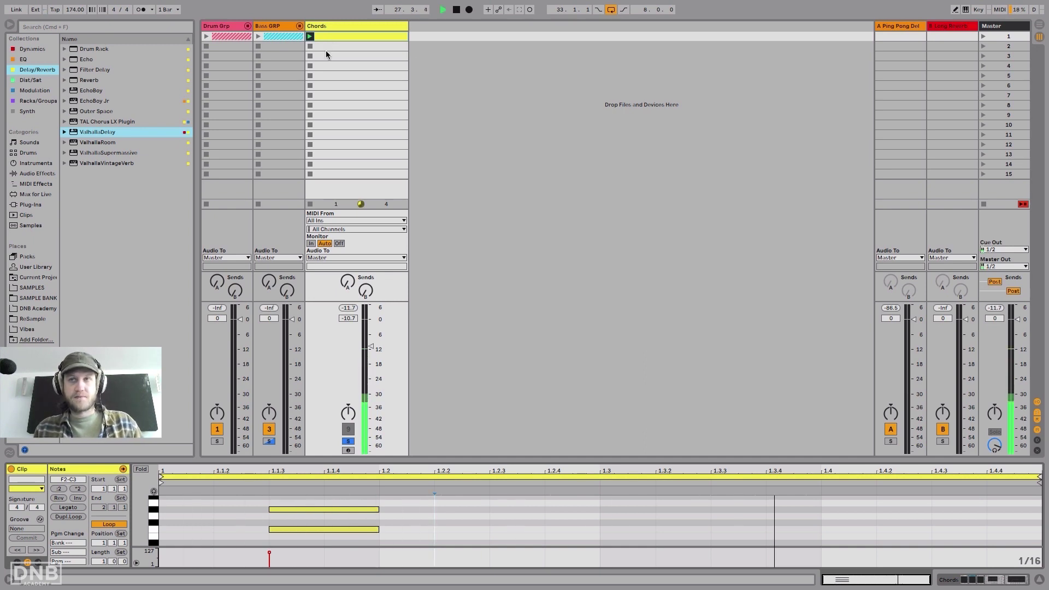
pyautogui.press('space')
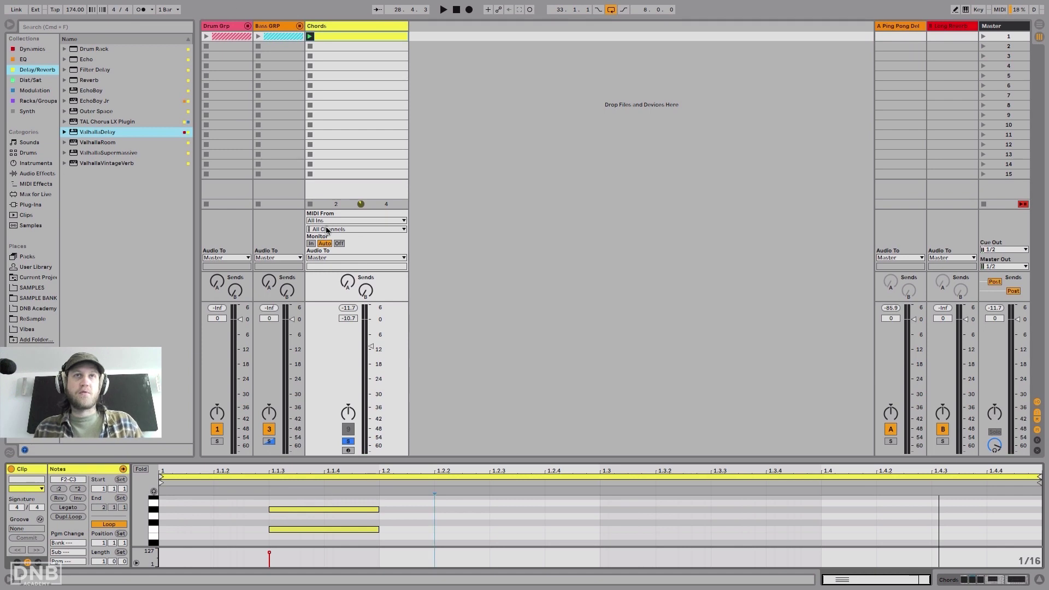
# Open the Vital synth on the Chords track and place its window clear of the device chain.
pyautogui.click(327, 26)
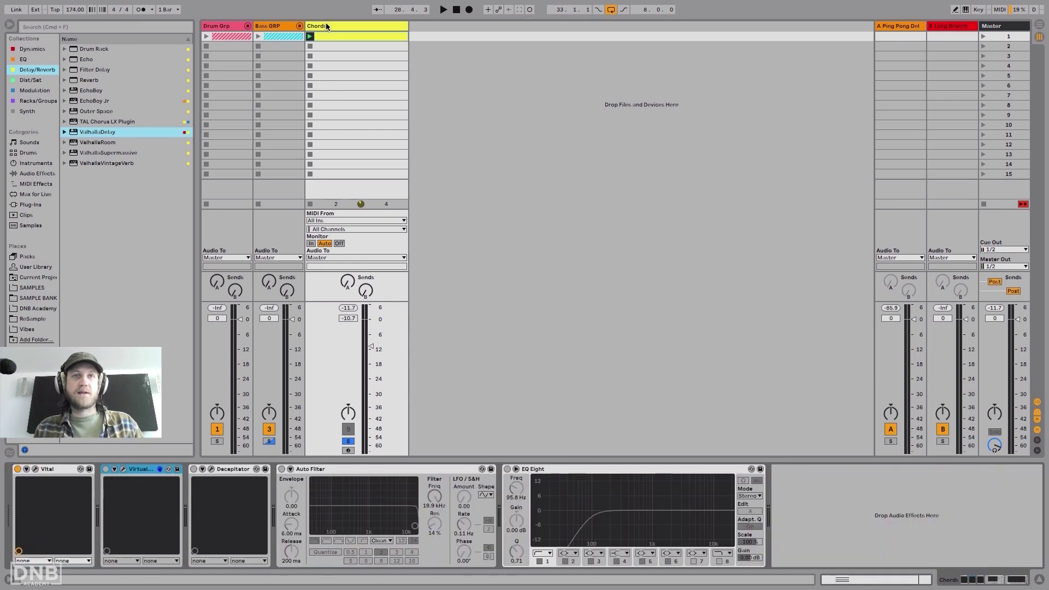
pyautogui.click(35, 470)
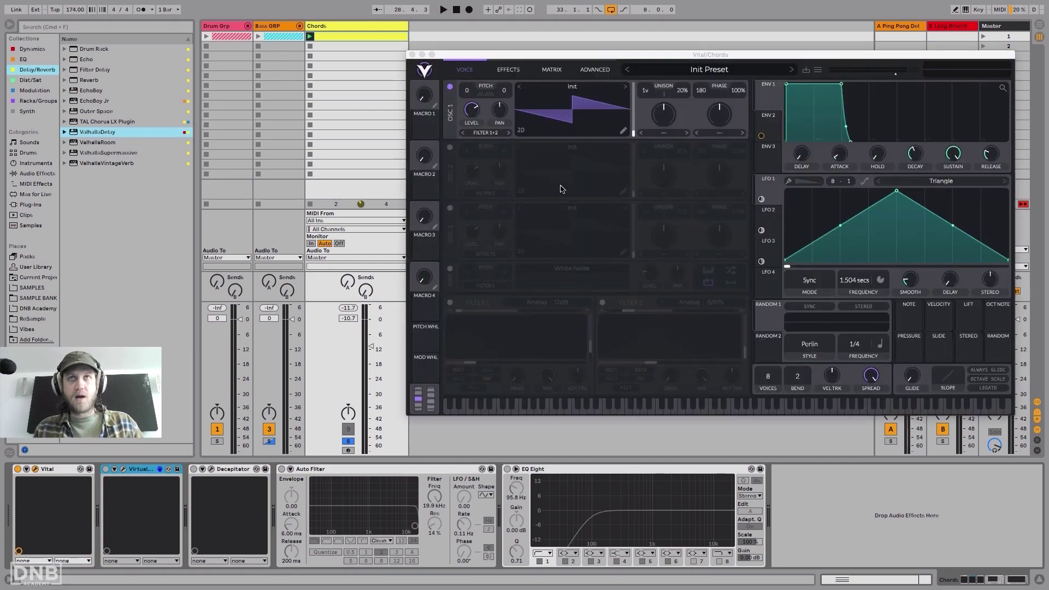
pyautogui.moveTo(648, 55); pyautogui.dragTo(488, 75)
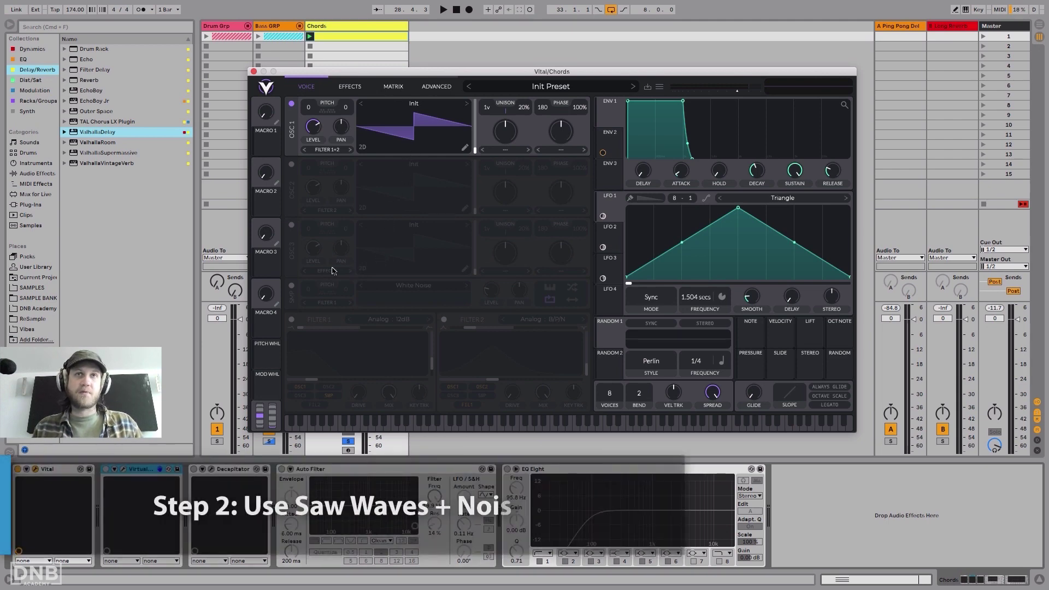
# Enable Vital's White Noise sample source and blend it in at a low level under the saw oscillator.
pyautogui.click(291, 287)
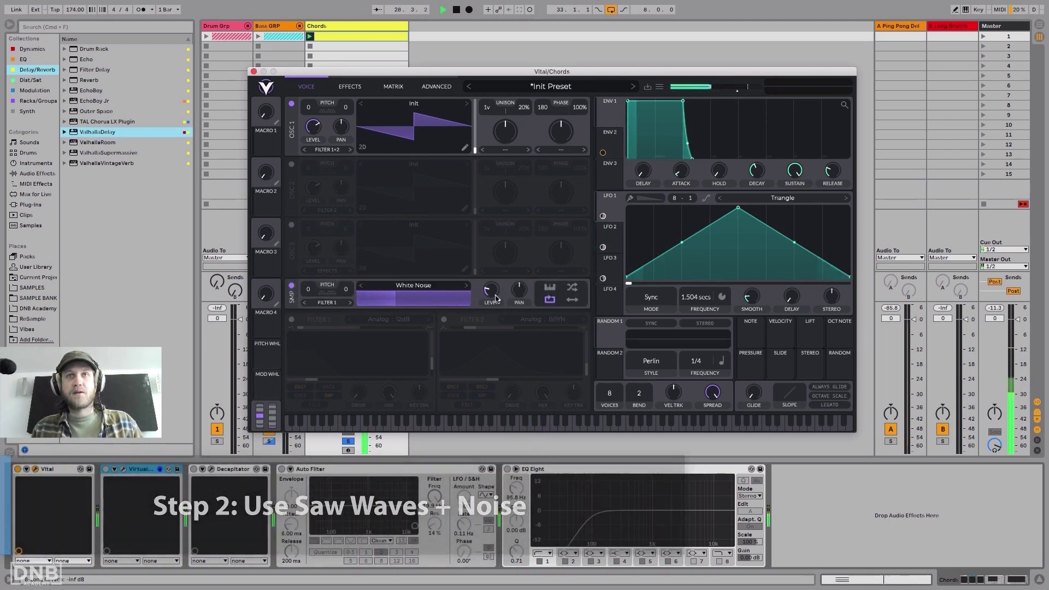
pyautogui.moveTo(494, 297)
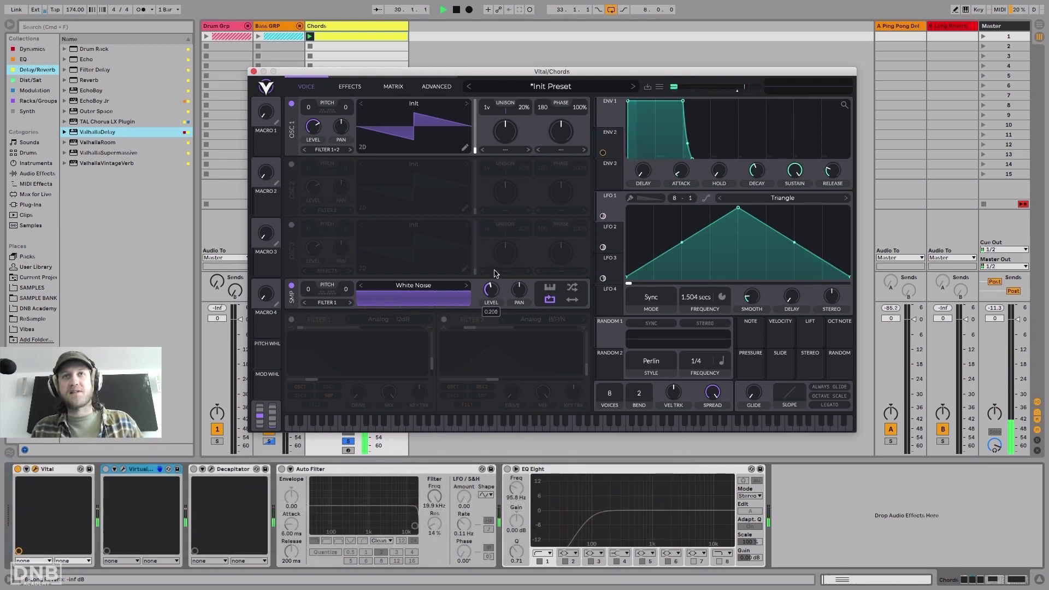
pyautogui.moveTo(496, 273); pyautogui.dragTo(498, 302)
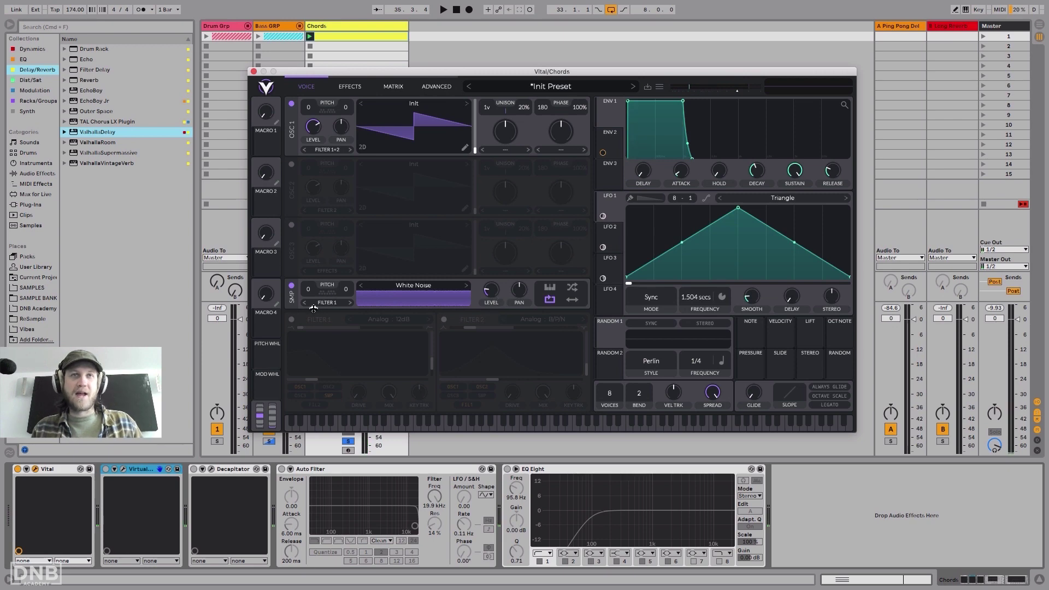
# Enable Filter 1 as an Analog 12dB low-pass and raise Envelope 2's modulation amount on its cutoff.
pyautogui.click(292, 320)
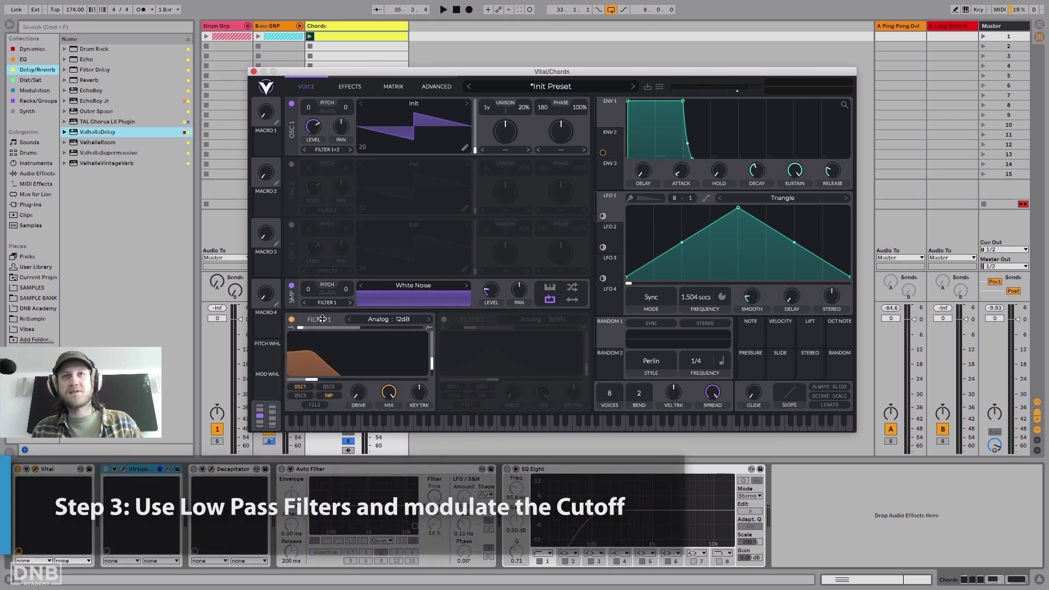
pyautogui.press('space')
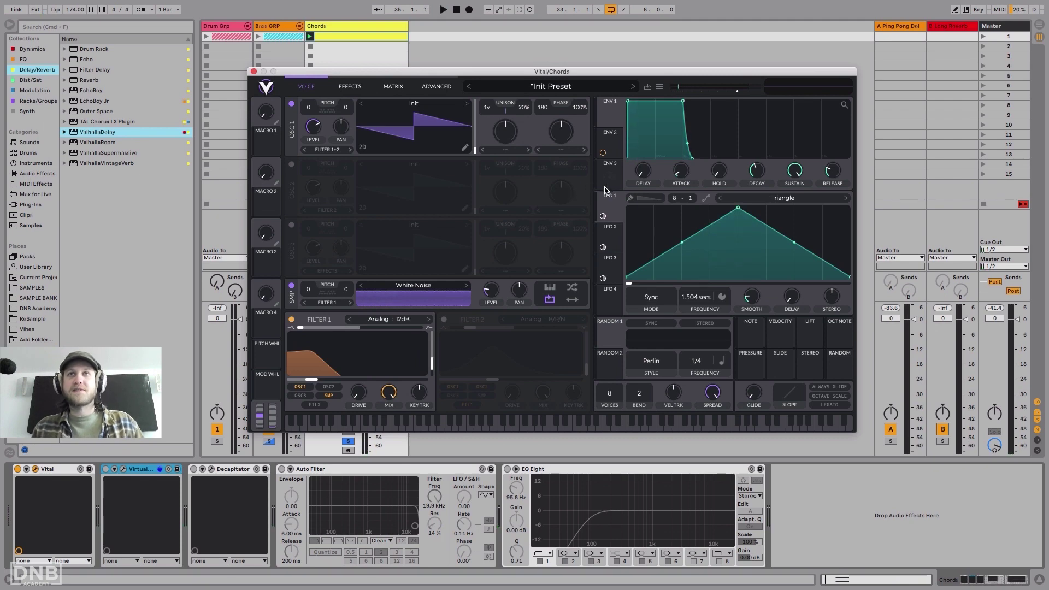
pyautogui.click(610, 138)
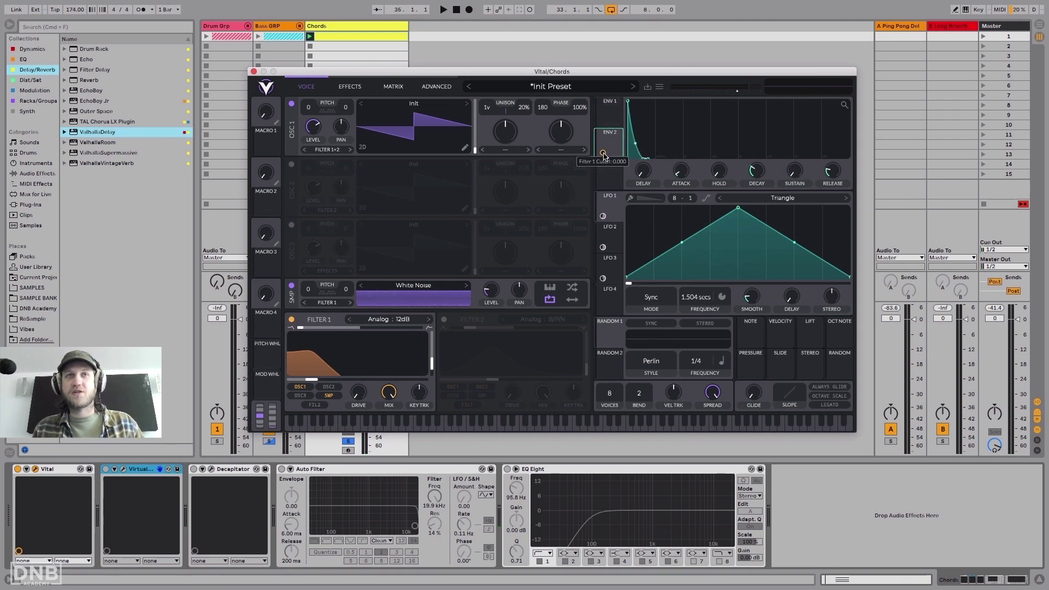
pyautogui.rightClick(604, 155)
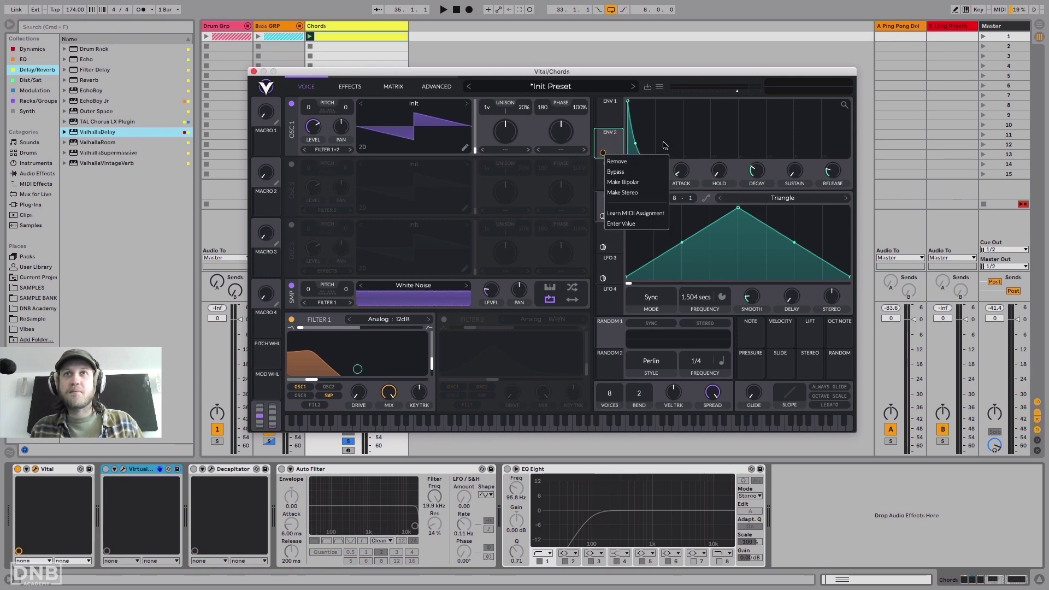
pyautogui.press('Escape')
pyautogui.press('space')
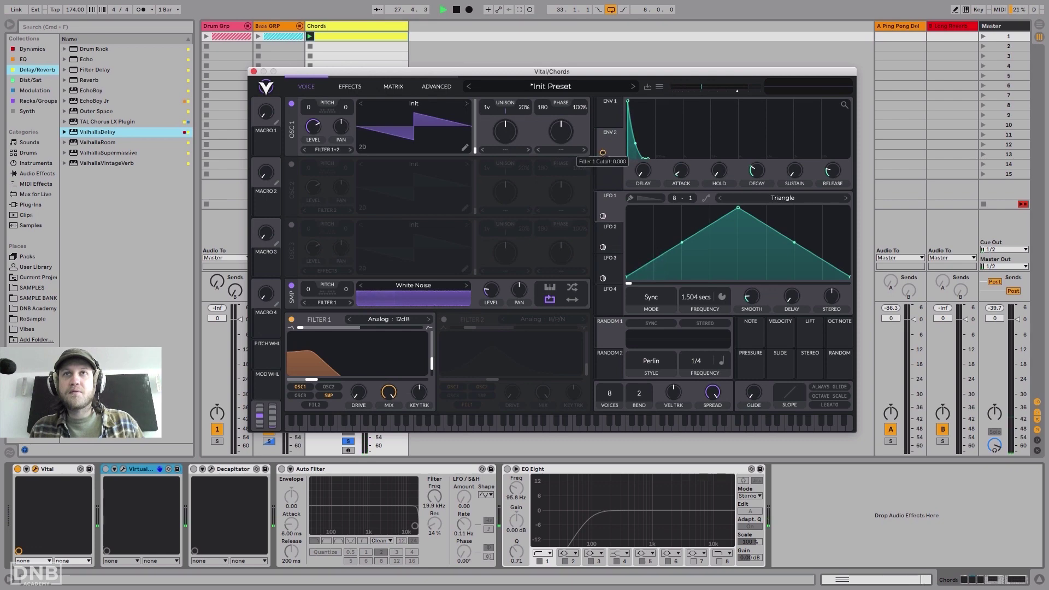
pyautogui.moveTo(603, 153); pyautogui.dragTo(604, 157)
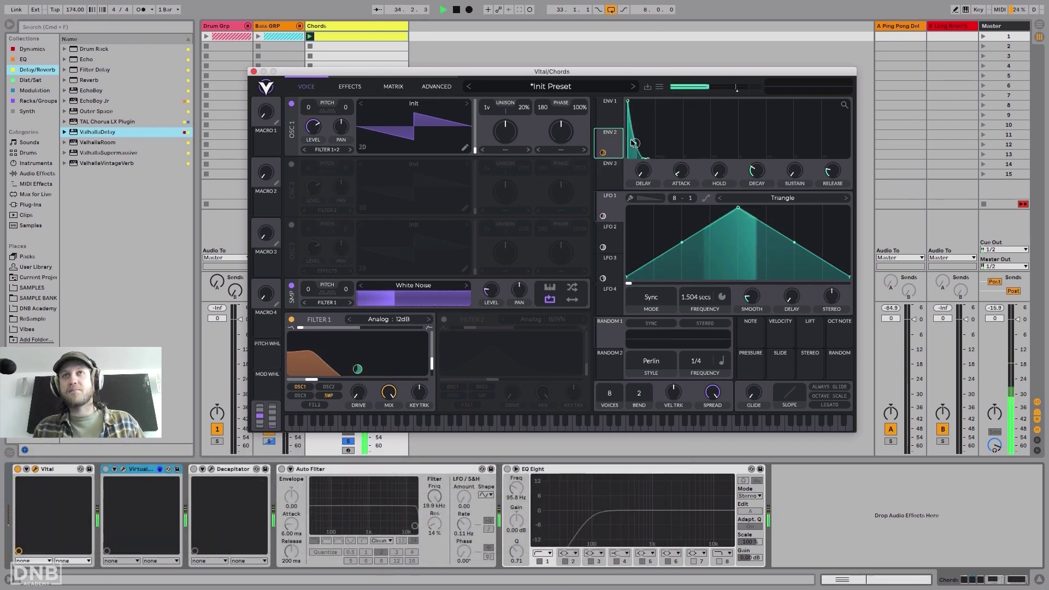
pyautogui.moveTo(755, 175)
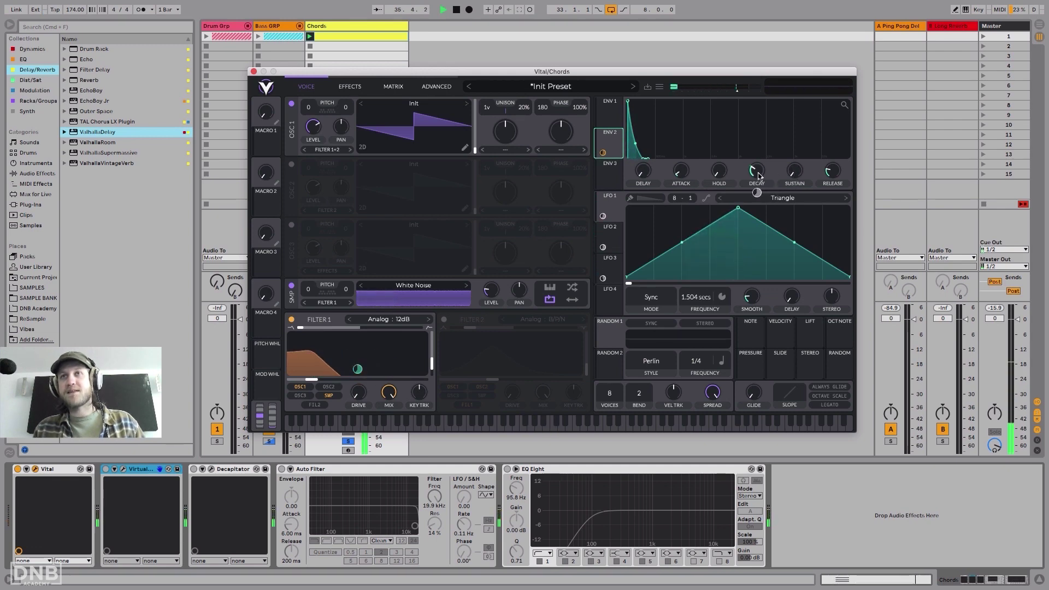
pyautogui.moveTo(757, 194)
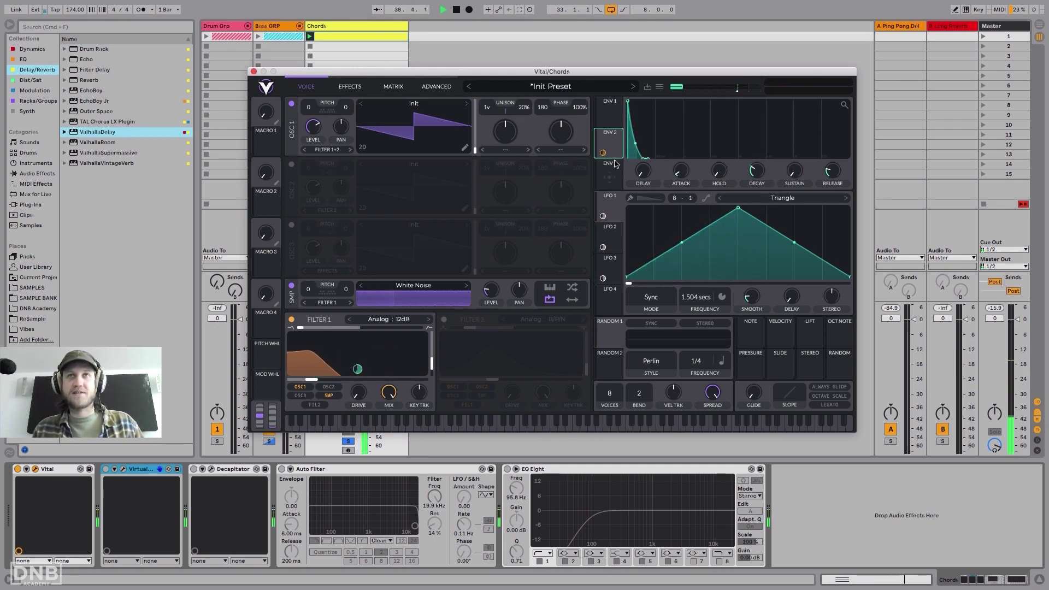
pyautogui.moveTo(616, 164)
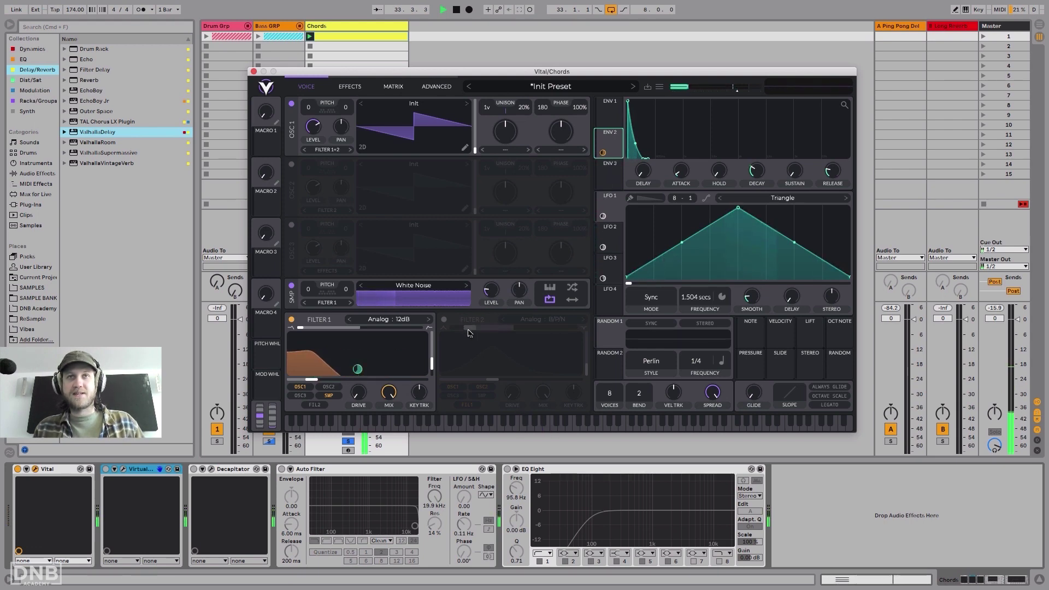
# Enable Filter 2 with the Analog B/P/N model and adjust its blend.
pyautogui.click(444, 320)
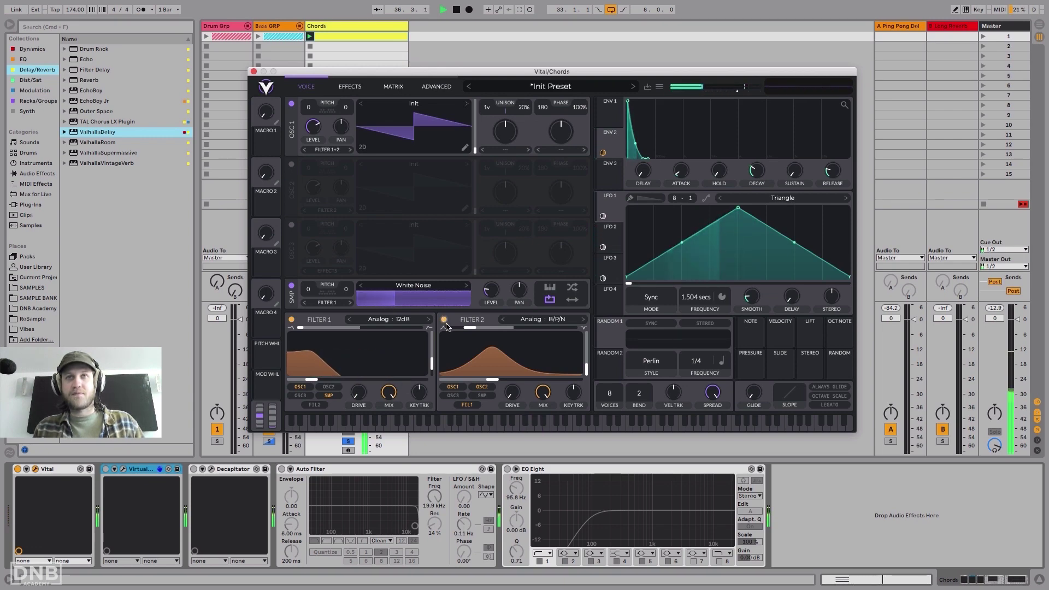
pyautogui.moveTo(446, 327); pyautogui.dragTo(473, 330)
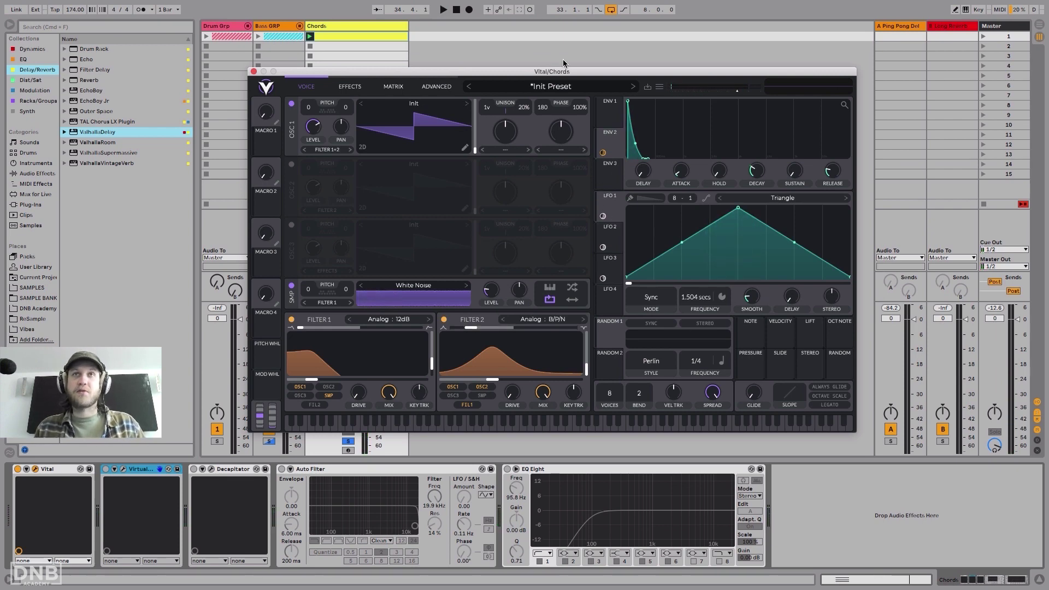
# Move the Vital window off the mixer, raise the Chords track's send A to the ping pong delay, and audition it.
pyautogui.moveTo(563, 70); pyautogui.dragTo(839, 53)
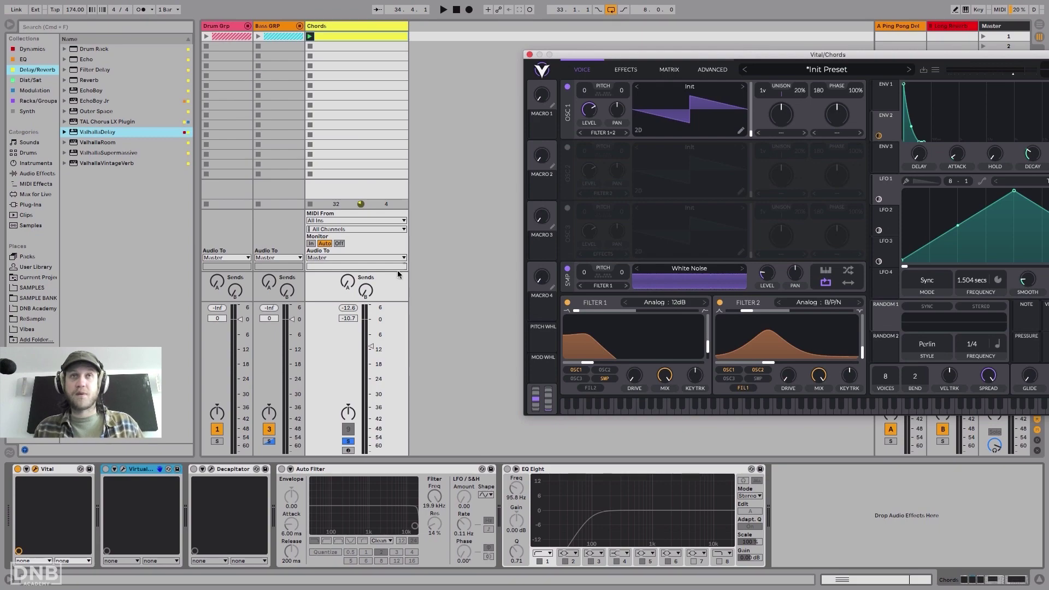
pyautogui.moveTo(582, 58); pyautogui.dragTo(183, 396)
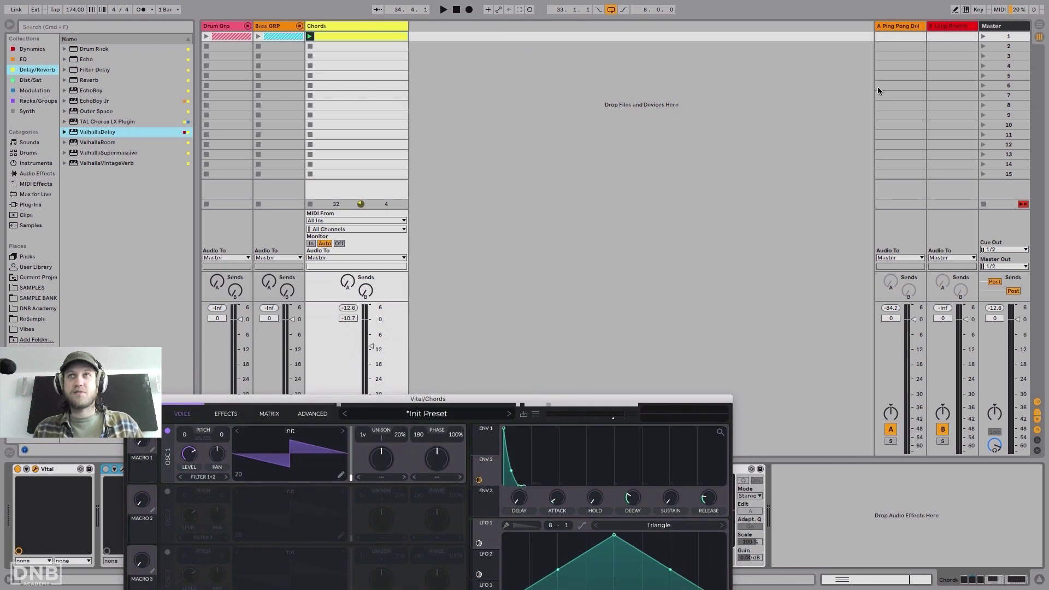
pyautogui.moveTo(355, 290); pyautogui.dragTo(355, 262)
pyautogui.press('space')
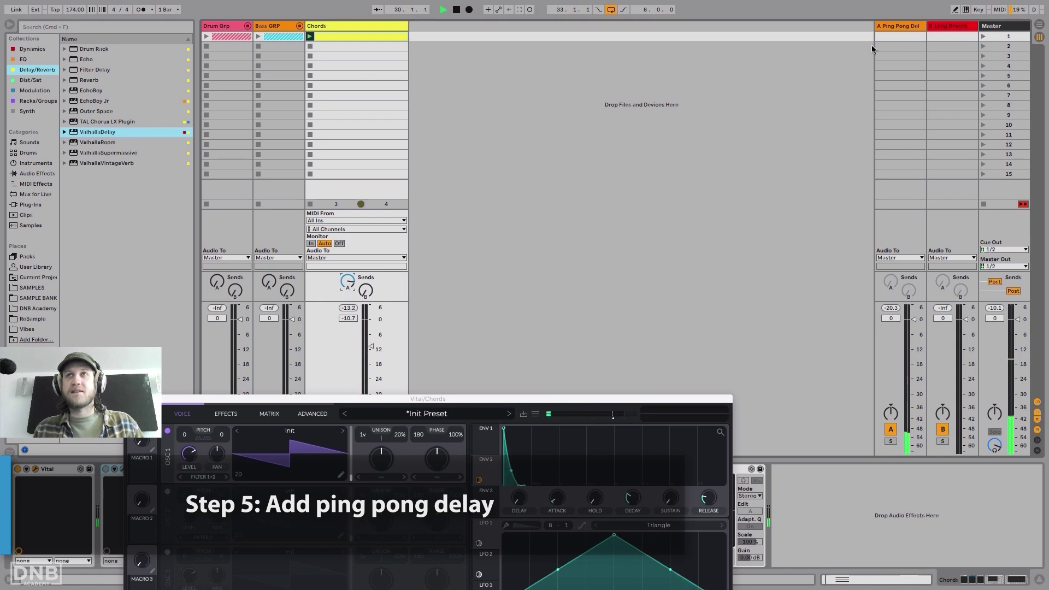
pyautogui.press('space')
# Open ValhallaDelay on the ping pong delay return track, set its mix to 100%, and audition the result.
pyautogui.click(896, 26)
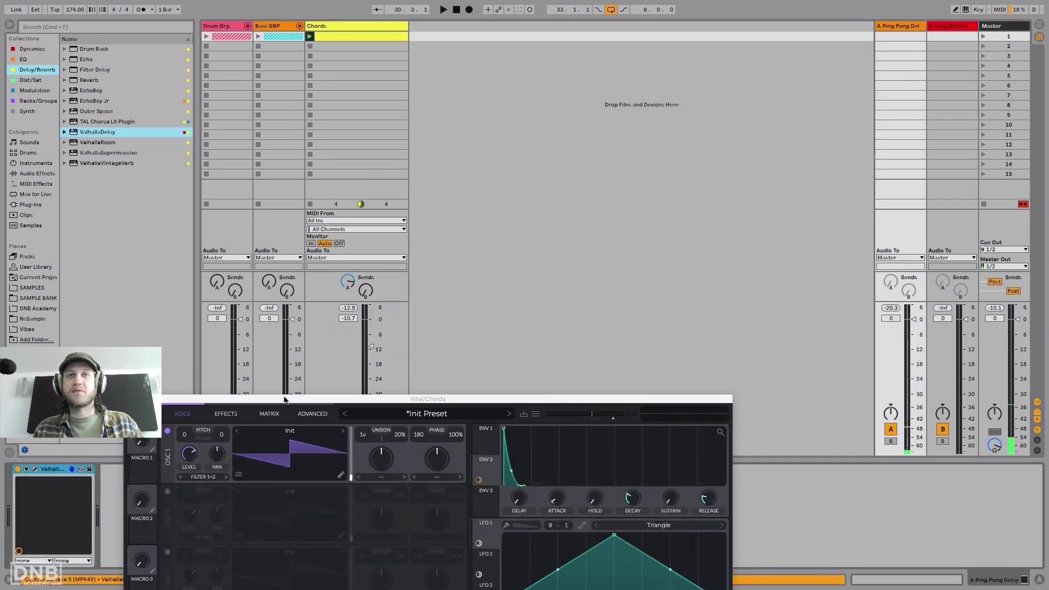
pyautogui.moveTo(239, 410); pyautogui.dragTo(376, 153)
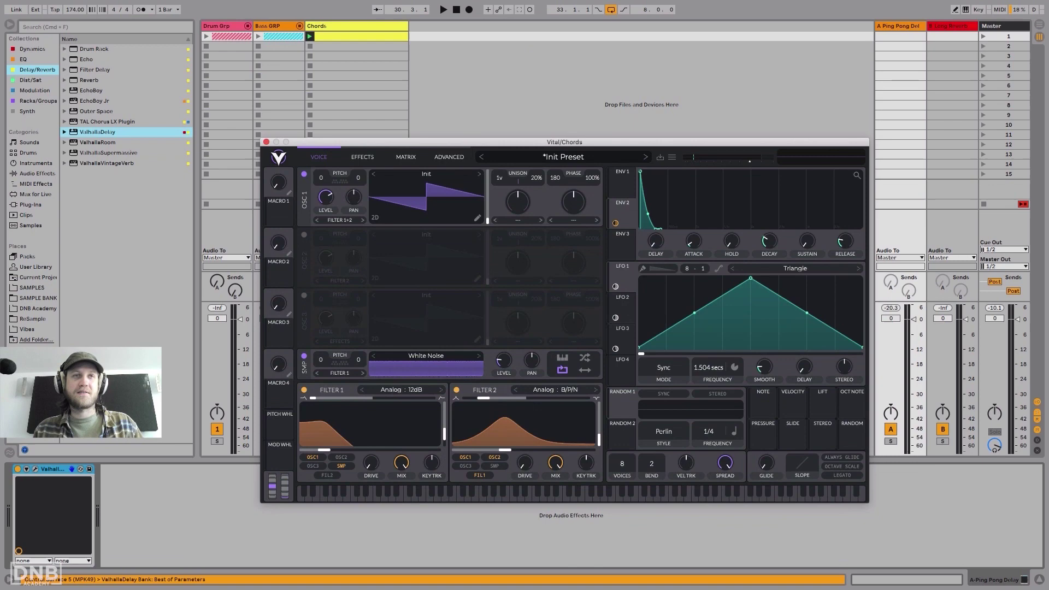
pyautogui.click(35, 470)
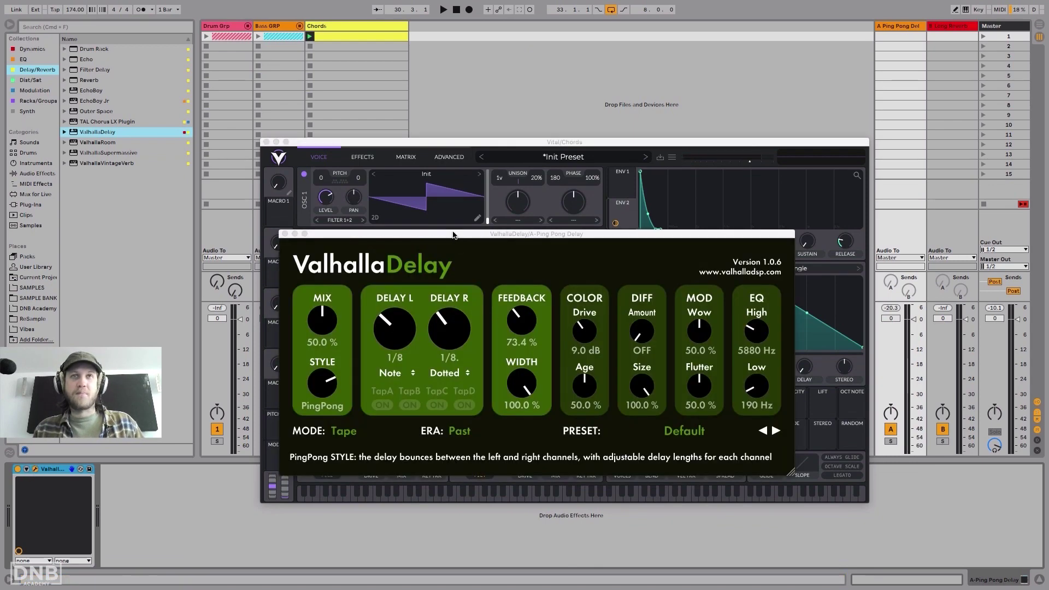
pyautogui.moveTo(453, 234); pyautogui.dragTo(428, 129)
pyautogui.moveTo(299, 205); pyautogui.dragTo(303, 169)
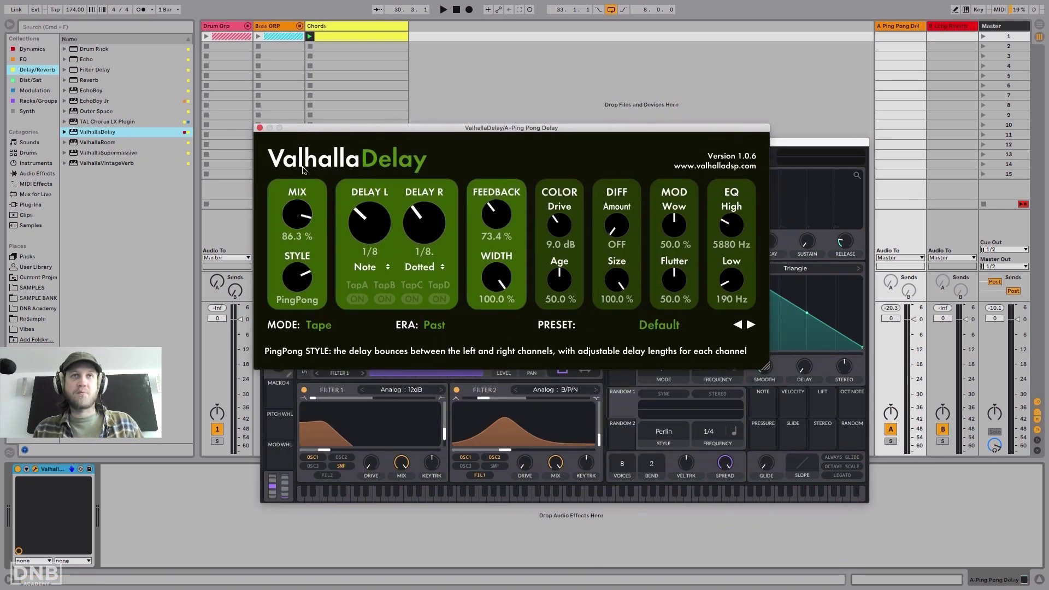
pyautogui.press('space')
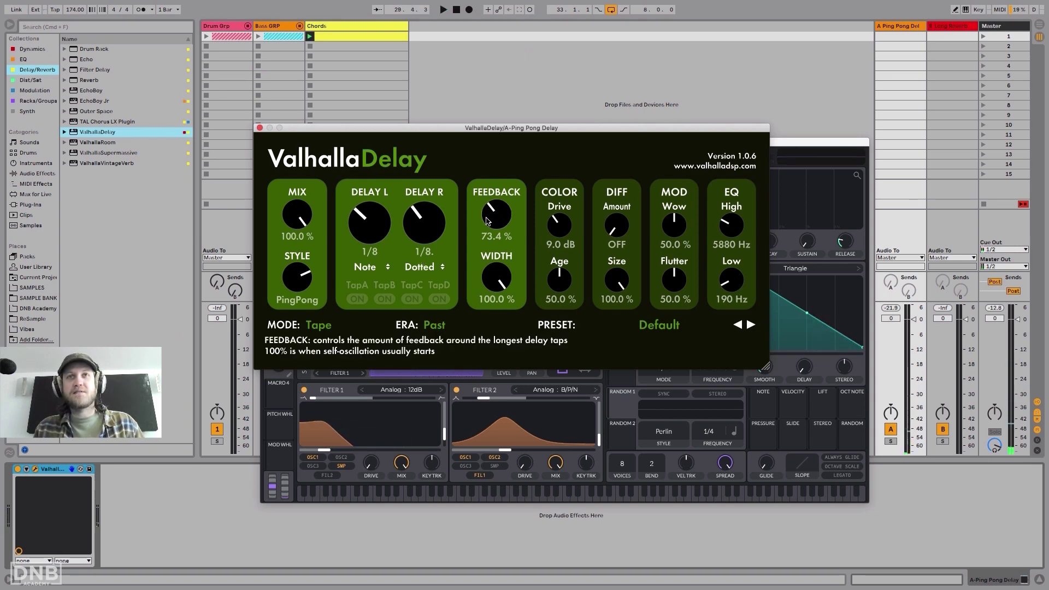
# Set ValhallaDelay's feedback to 75.6%, drive to 14.5 dB and high EQ to 7090 Hz.
pyautogui.moveTo(496, 203)
pyautogui.mouseDown()
pyautogui.moveTo(498, 159)
pyautogui.moveTo(498, 217)
pyautogui.mouseUp()
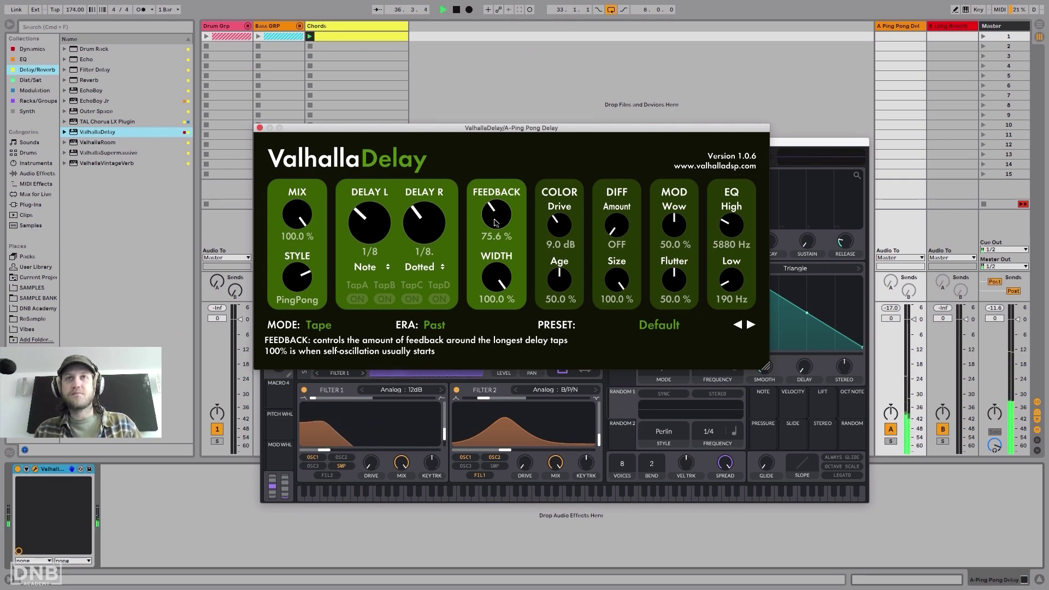
pyautogui.moveTo(561, 201)
pyautogui.mouseDown()
pyautogui.moveTo(562, 143)
pyautogui.moveTo(564, 199)
pyautogui.mouseUp()
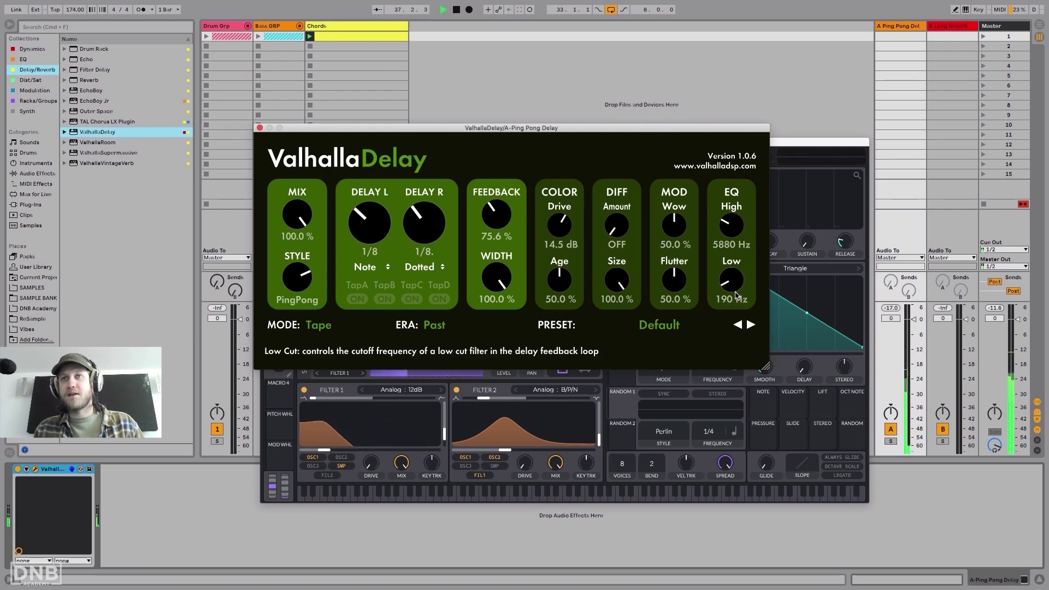
pyautogui.moveTo(733, 226)
pyautogui.mouseDown()
pyautogui.moveTo(735, 181)
pyautogui.moveTo(734, 216)
pyautogui.mouseUp()
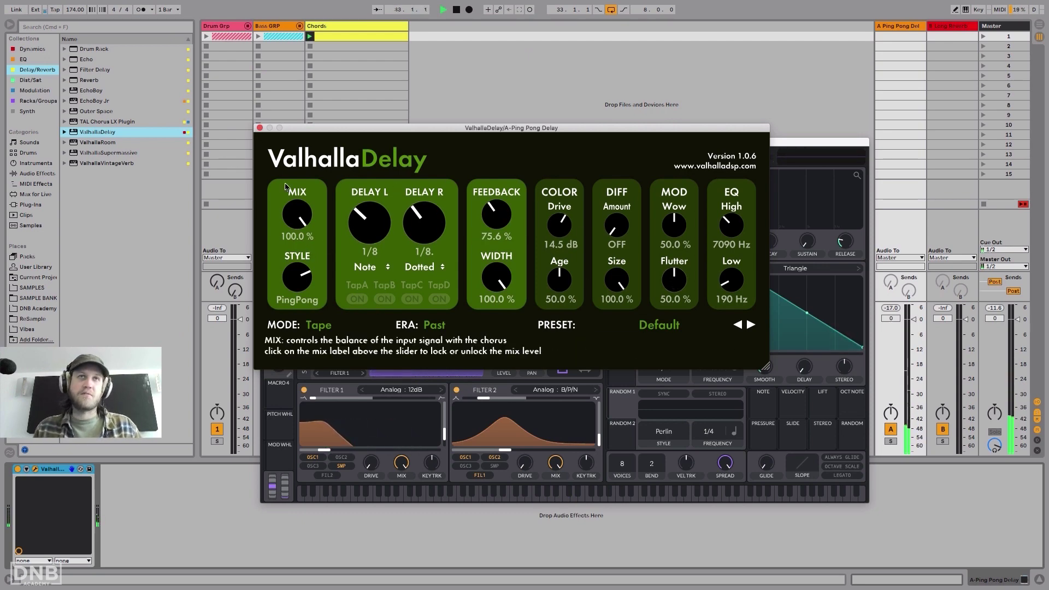
# Close ValhallaDelay, move the Vital window off the mixer and adjust the Chords track's send B to the long reverb.
pyautogui.click(260, 129)
pyautogui.moveTo(314, 135); pyautogui.dragTo(561, 279)
pyautogui.moveTo(365, 294)
pyautogui.mouseDown()
pyautogui.moveTo(365, 283)
pyautogui.moveTo(366, 293)
pyautogui.mouseUp()
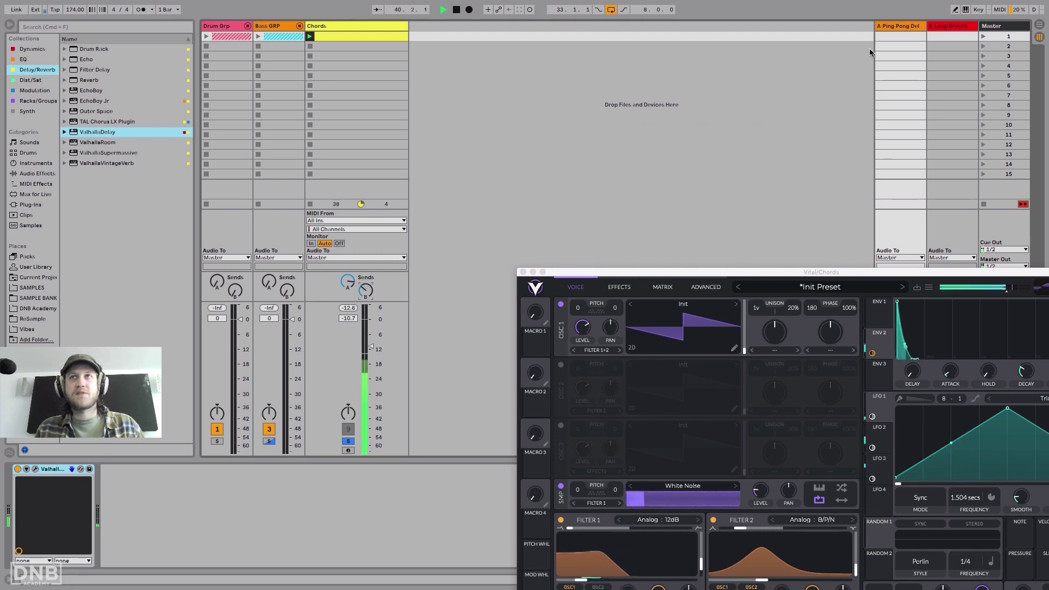
# Open ValhallaVintageVerb on the long reverb return track, set its decay to 6.82 s and close the plug-in window.
pyautogui.click(949, 25)
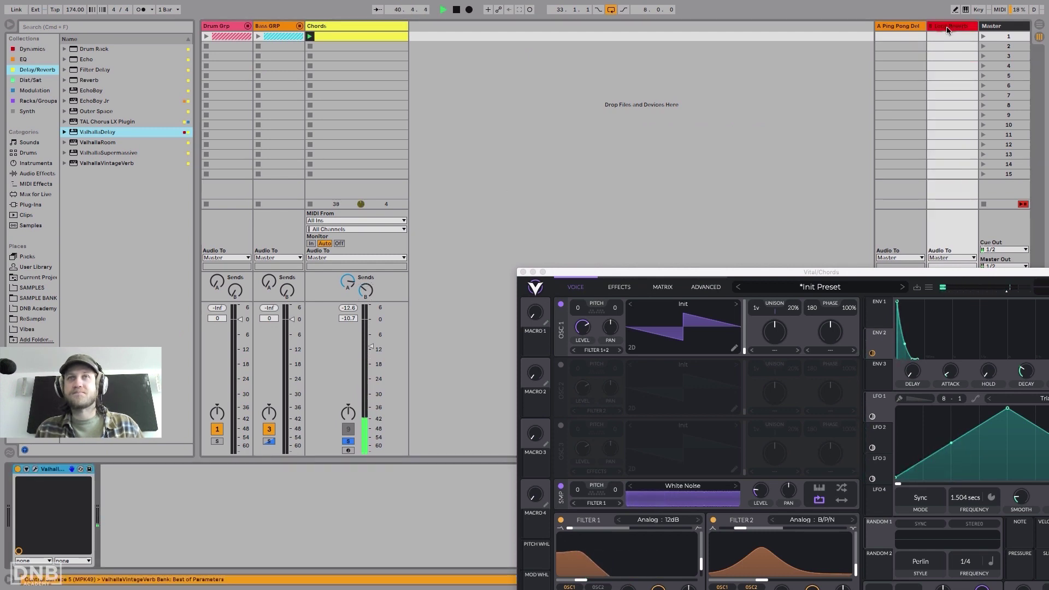
pyautogui.click(35, 469)
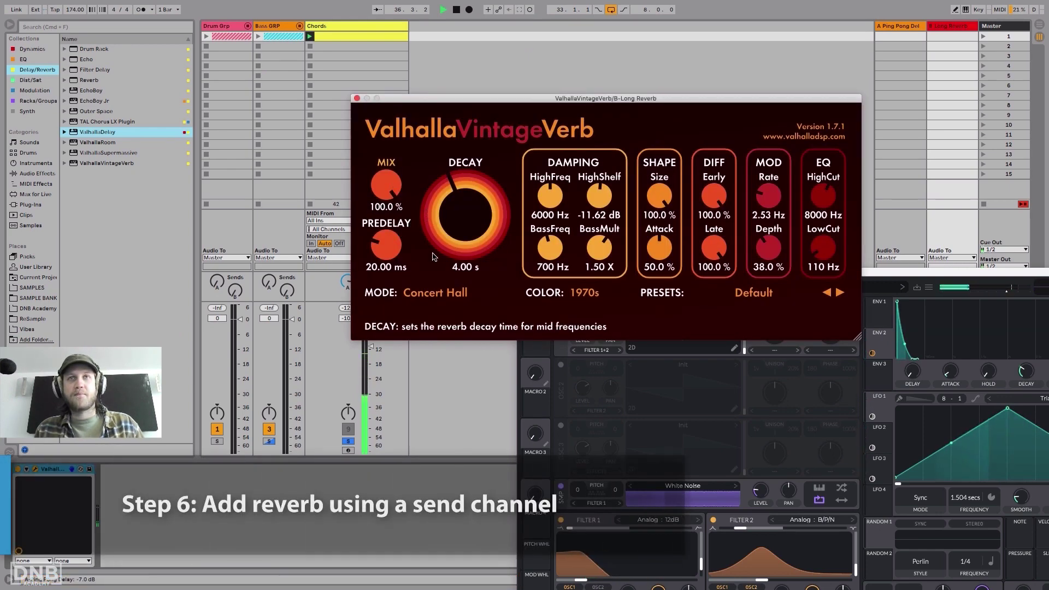
pyautogui.moveTo(498, 227)
pyautogui.mouseDown()
pyautogui.moveTo(491, 214)
pyautogui.moveTo(504, 220)
pyautogui.mouseUp()
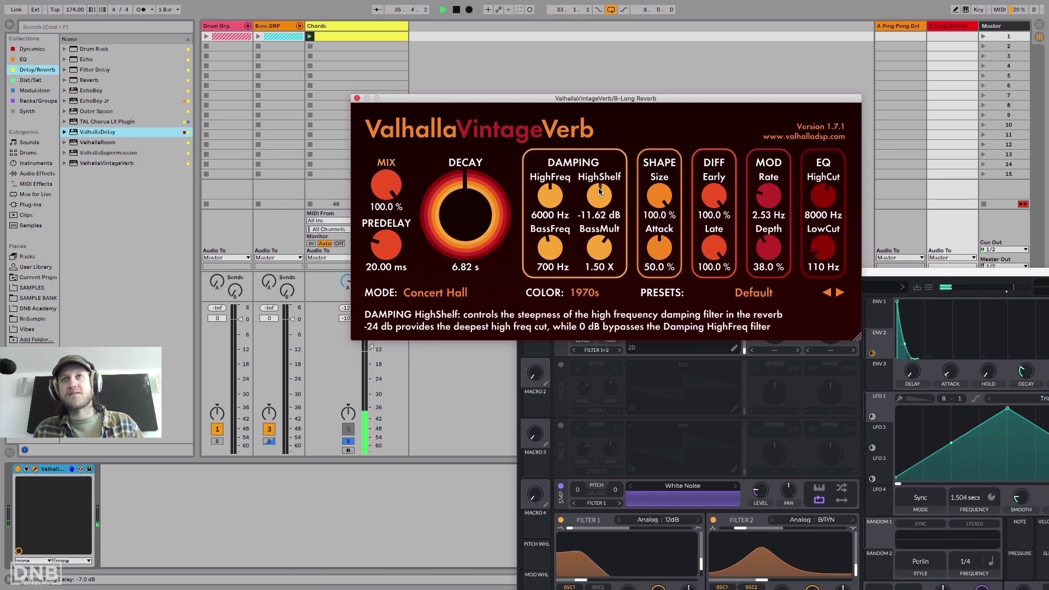
pyautogui.click(356, 99)
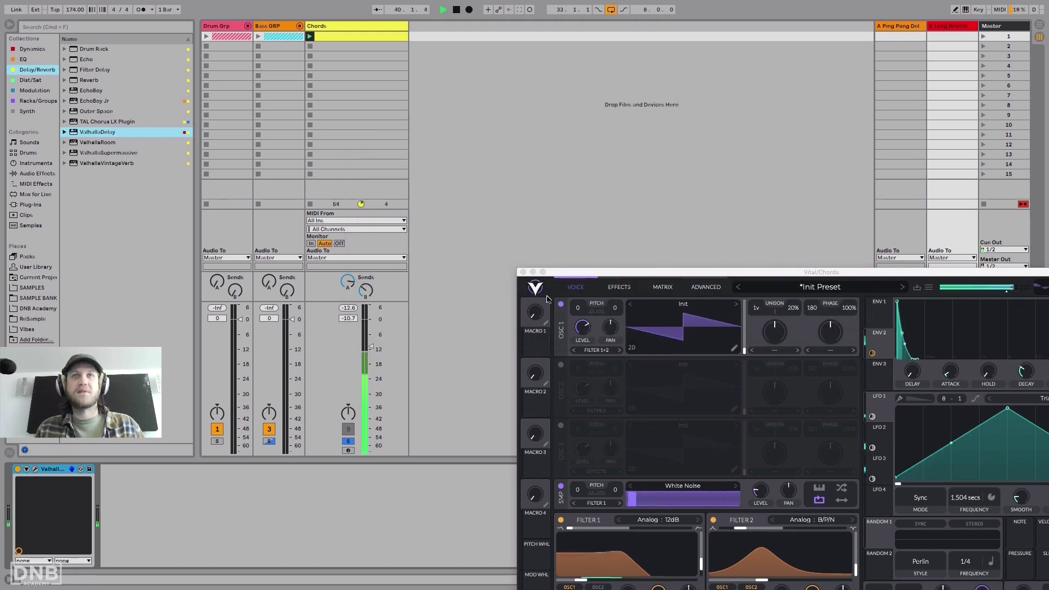
# Move the Vital window back fully into view and unbypass LFO 1's modulation of Envelope 2's decay.
pyautogui.moveTo(576, 269); pyautogui.dragTo(268, 76)
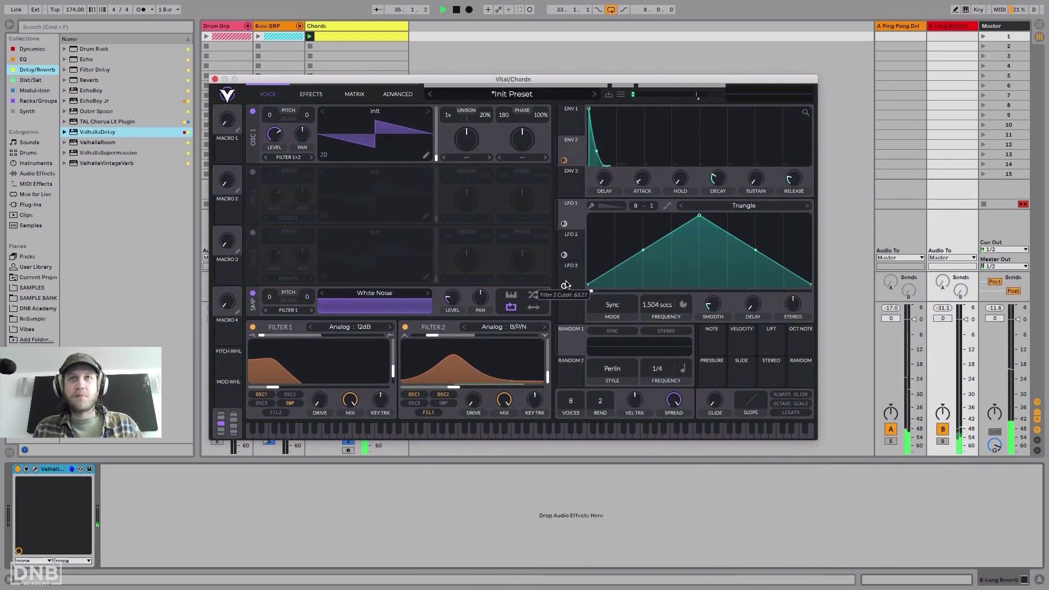
pyautogui.rightClick(564, 224)
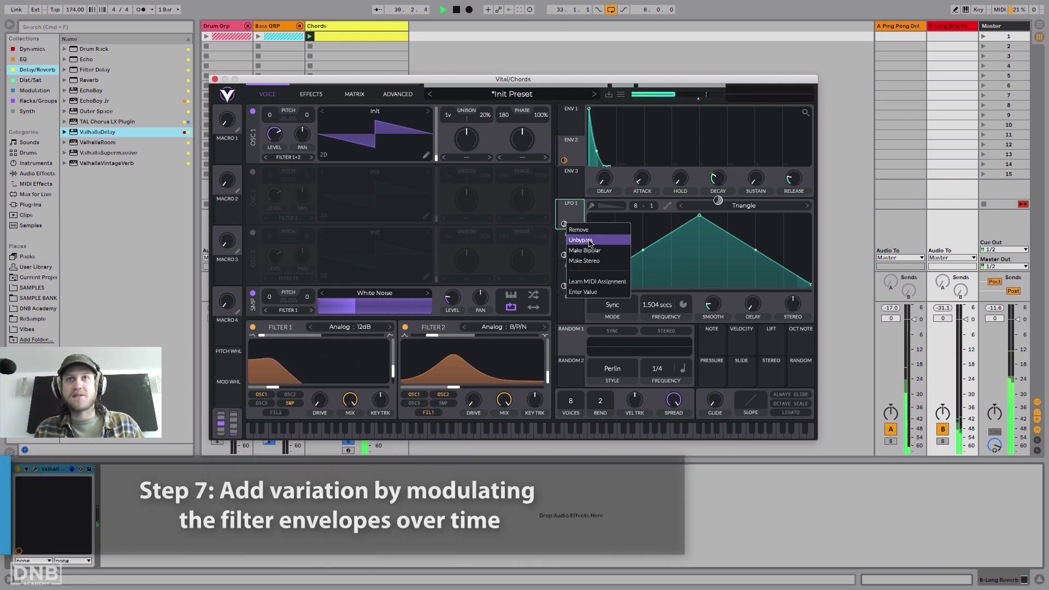
pyautogui.click(580, 240)
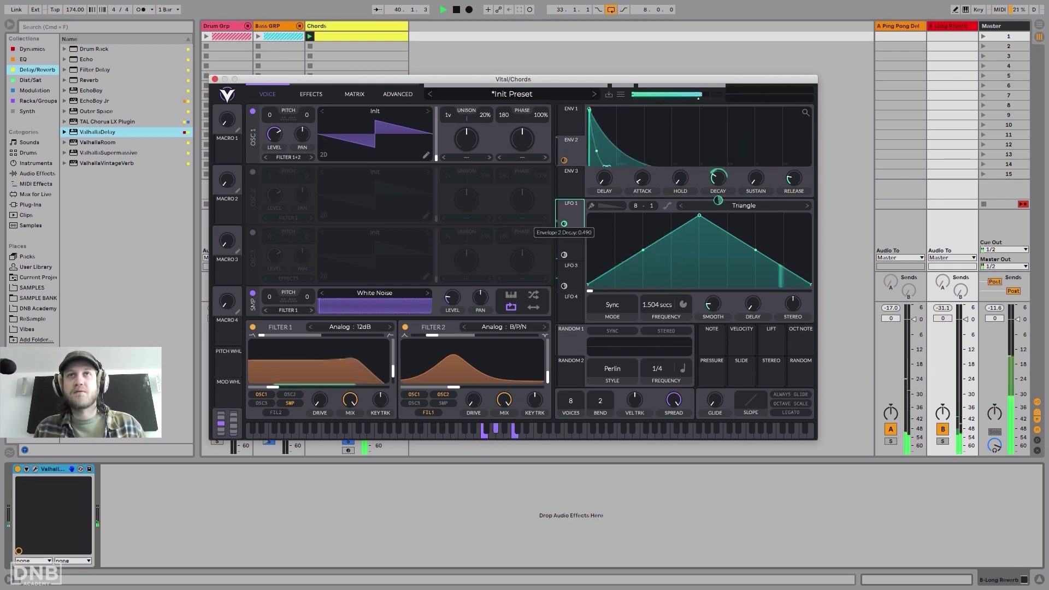
# Unbypass LFO 2's modulation of the Modulation 1 amount and LFO 3's modulation of the Filter 2 cutoff.
pyautogui.moveTo(565, 255)
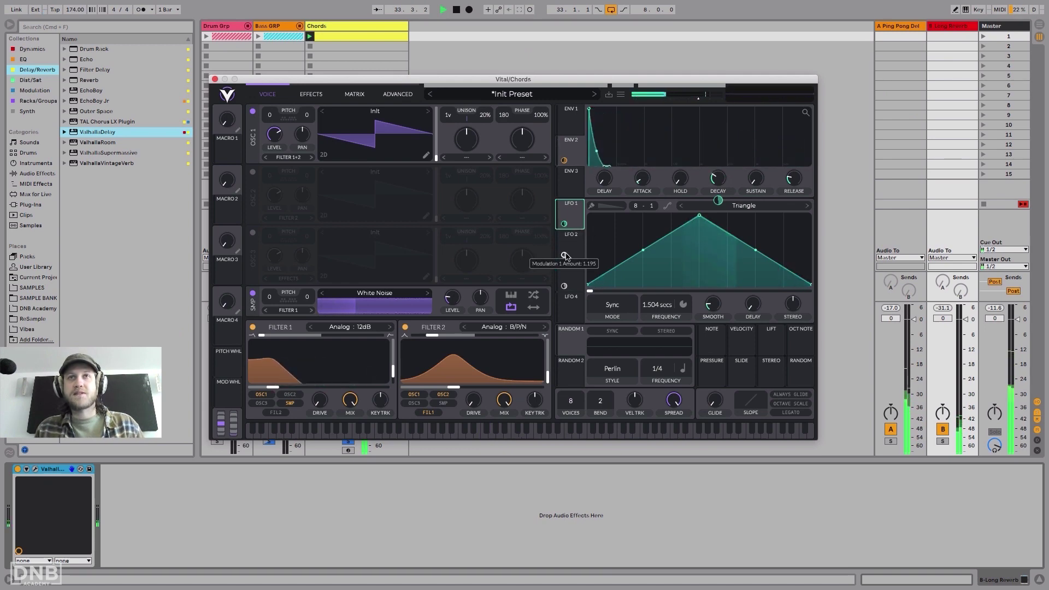
pyautogui.rightClick(565, 255)
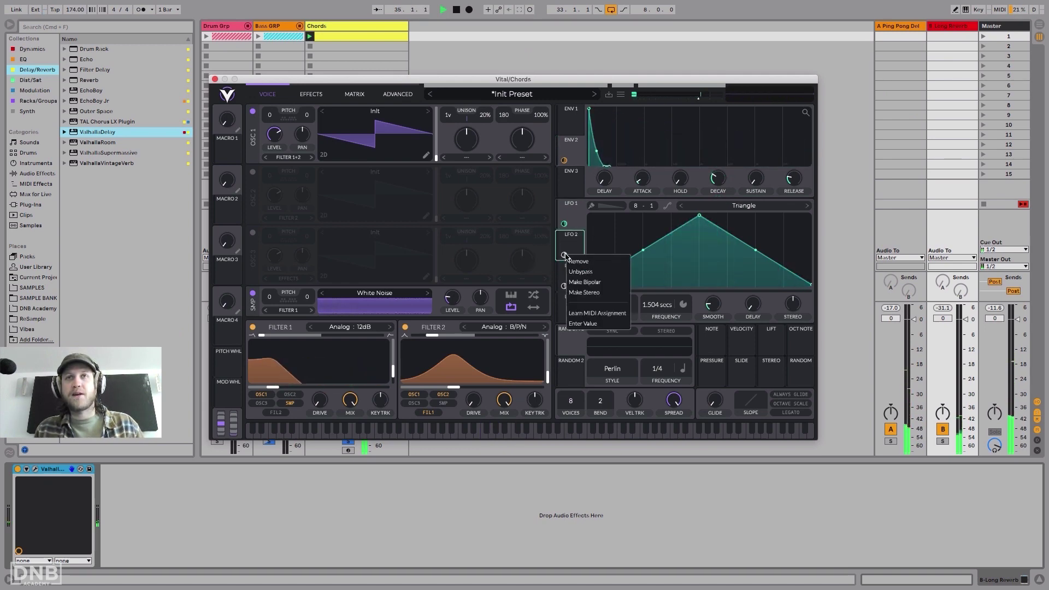
pyautogui.click(587, 271)
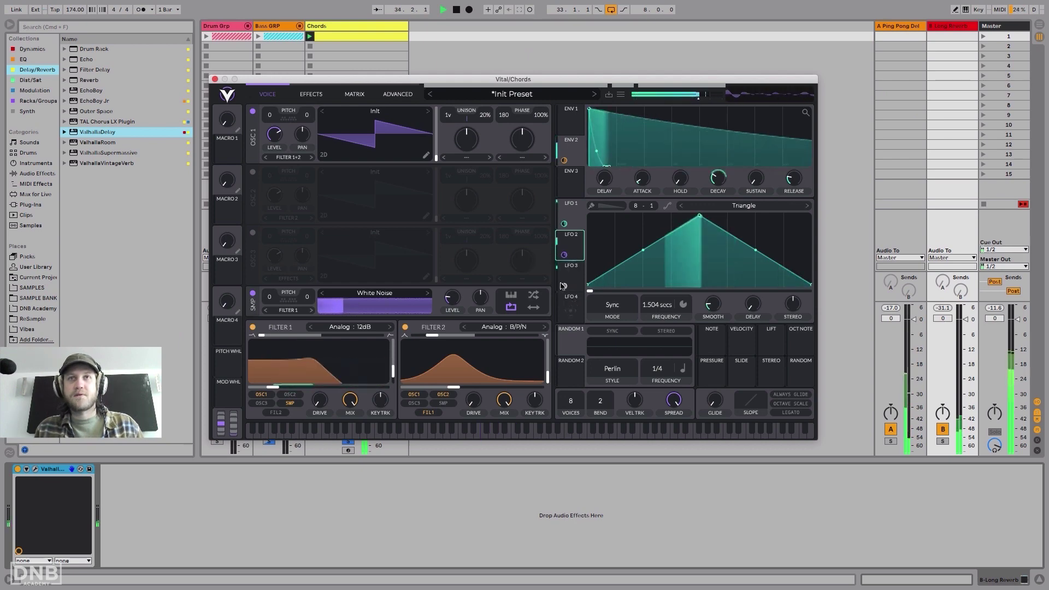
pyautogui.rightClick(564, 286)
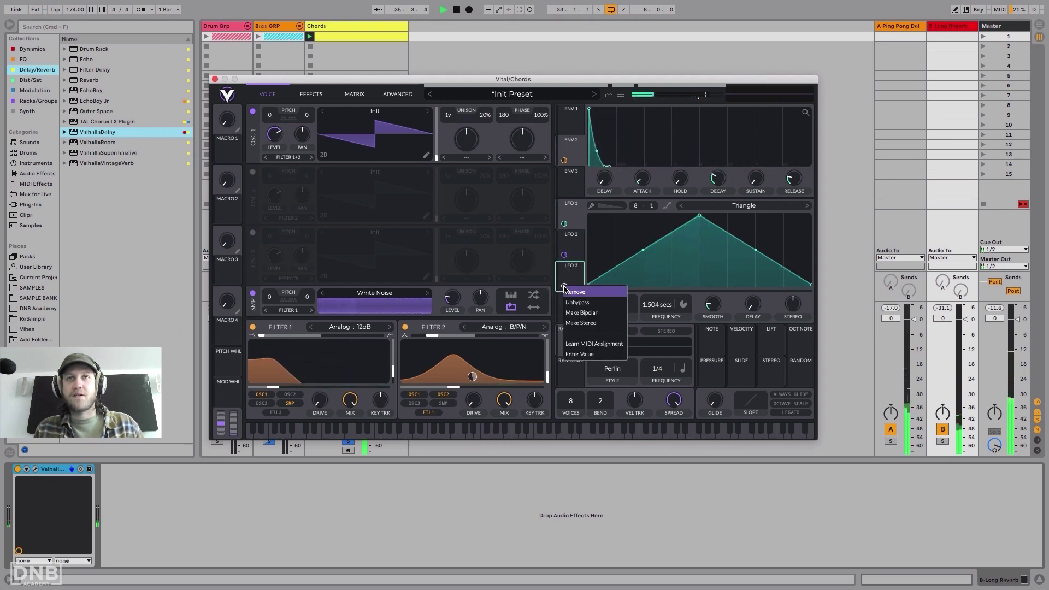
pyautogui.click(593, 302)
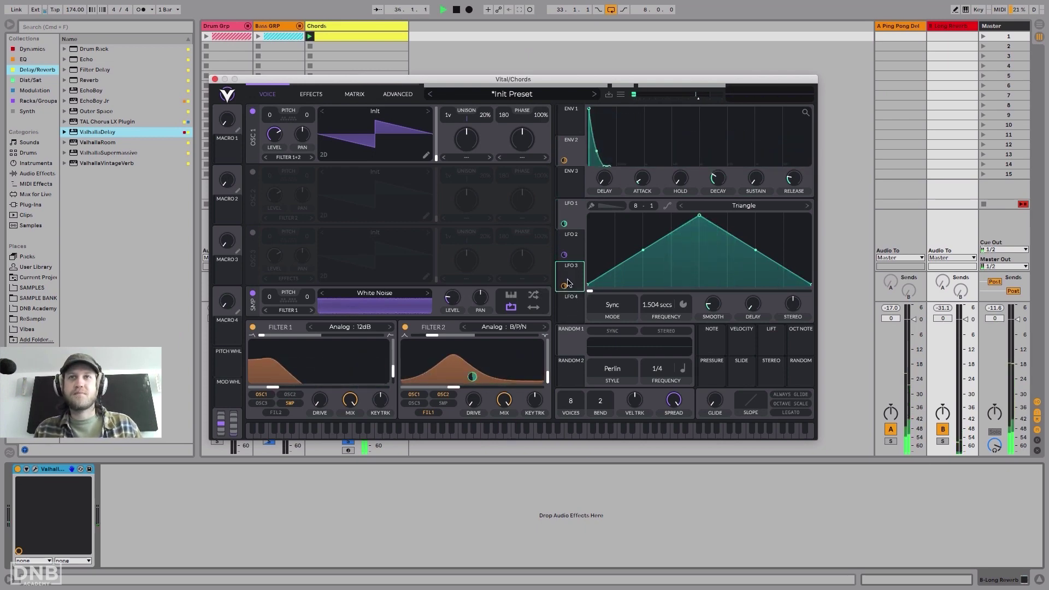
# Compare the mode and frequency settings of LFO 1, LFO 2 and LFO 3 while the chord plays.
pyautogui.click(580, 251)
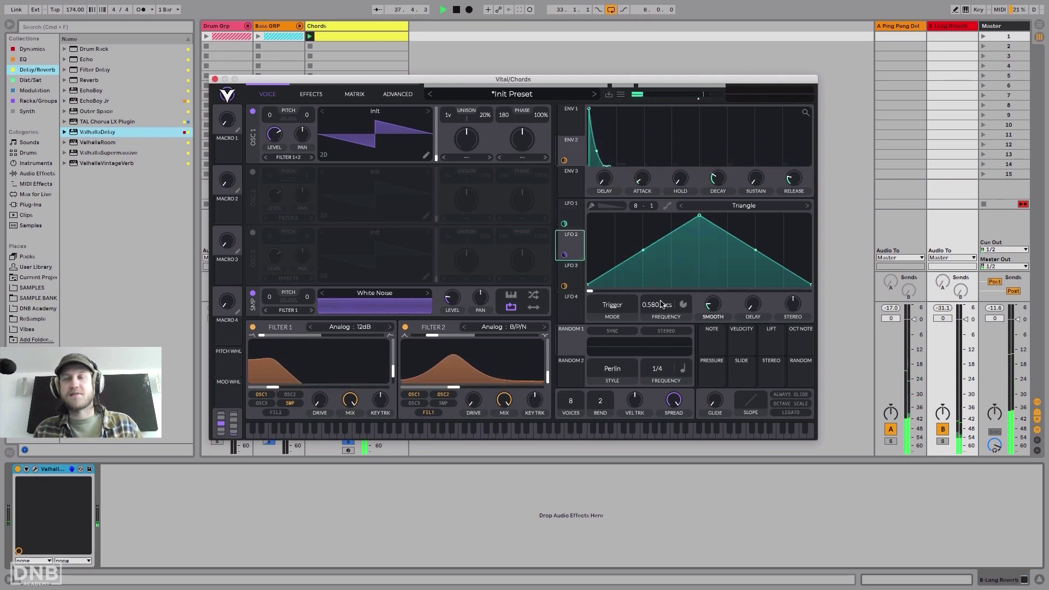
pyautogui.click(579, 218)
pyautogui.click(575, 246)
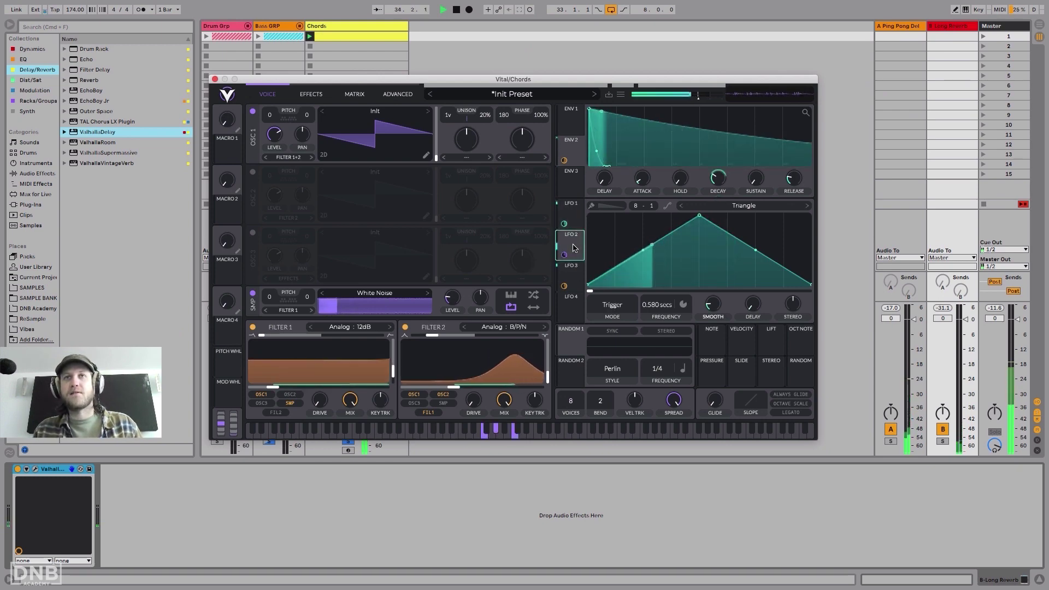
pyautogui.click(574, 280)
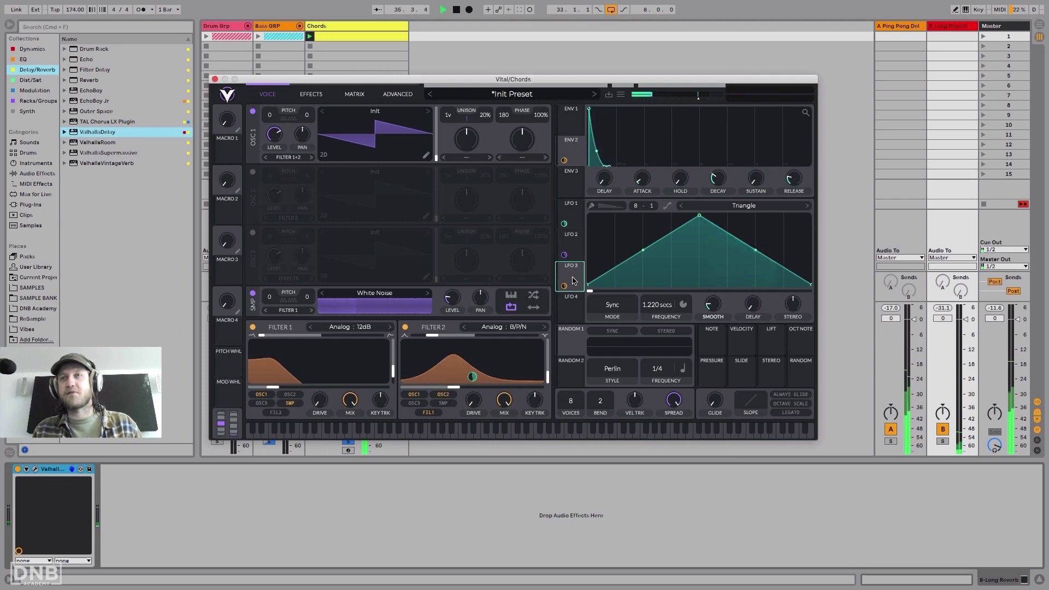
pyautogui.click(576, 247)
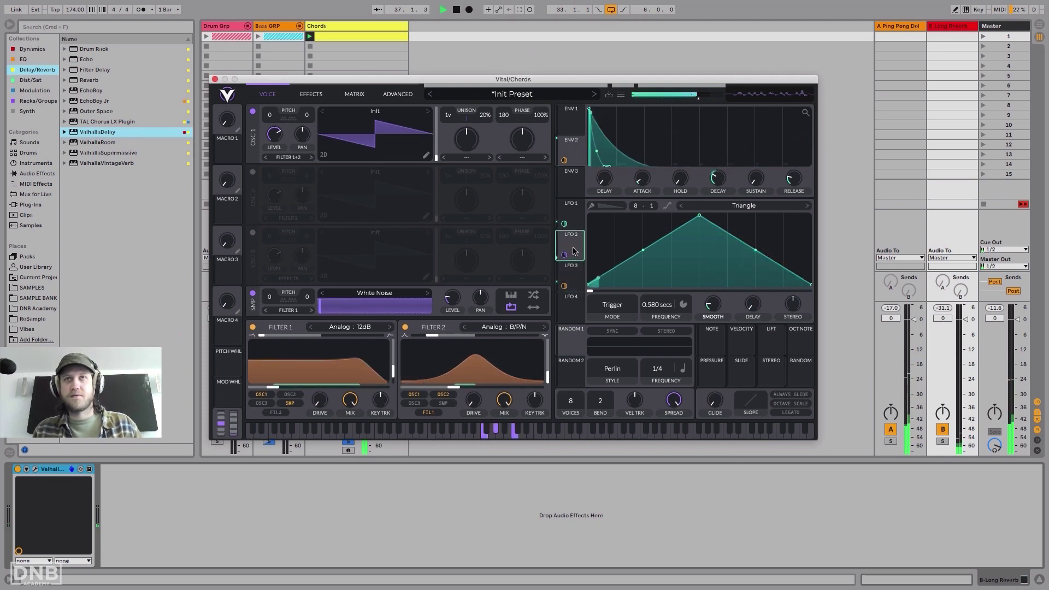
pyautogui.click(577, 219)
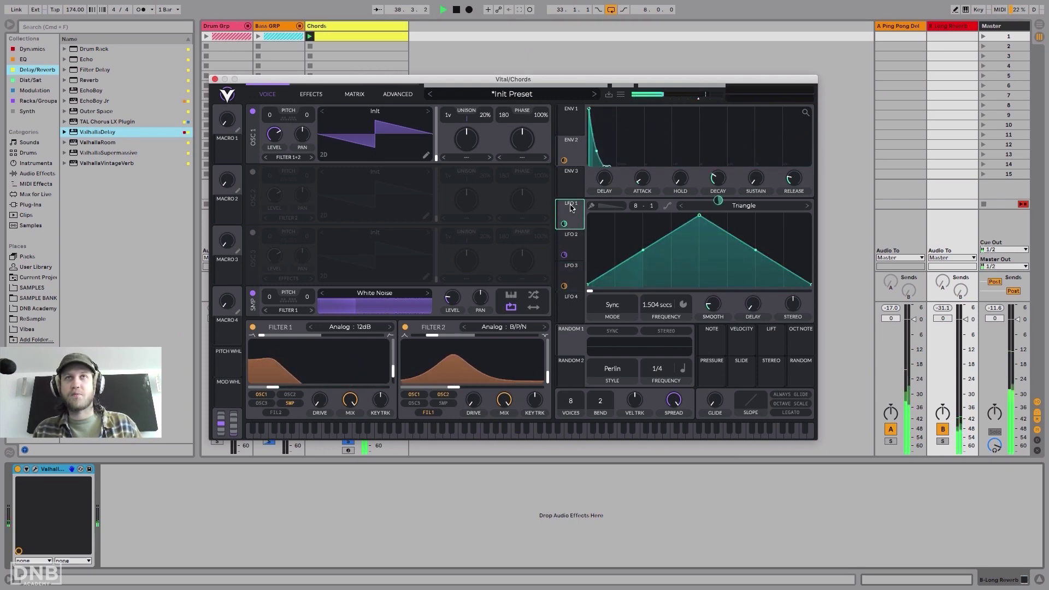
pyautogui.click(575, 253)
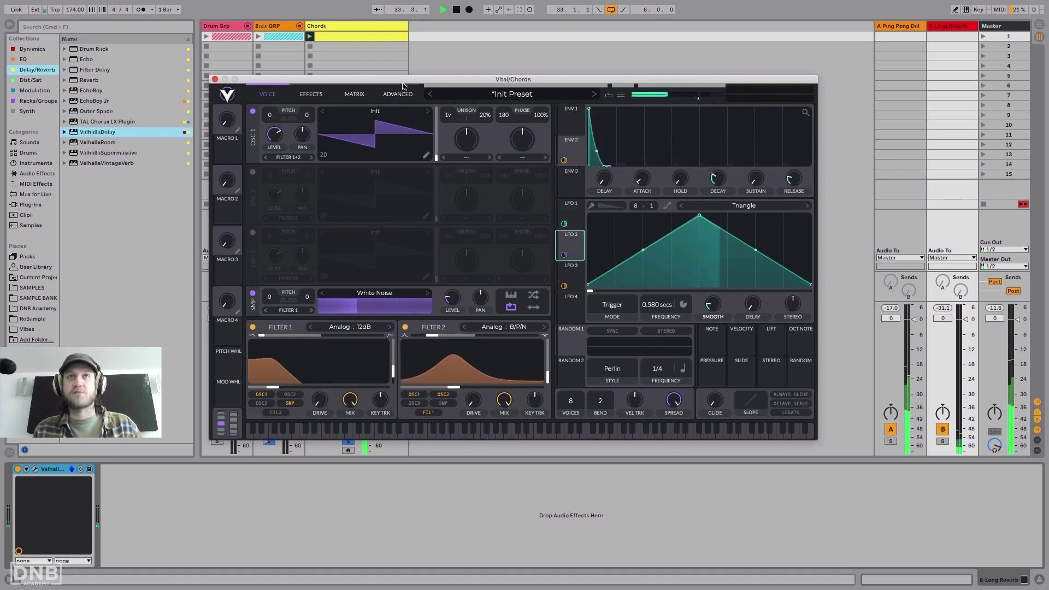
# Reposition the Vital window and set Envelope 2's attack to about 0.038 secs.
pyautogui.moveTo(403, 84); pyautogui.dragTo(387, 63)
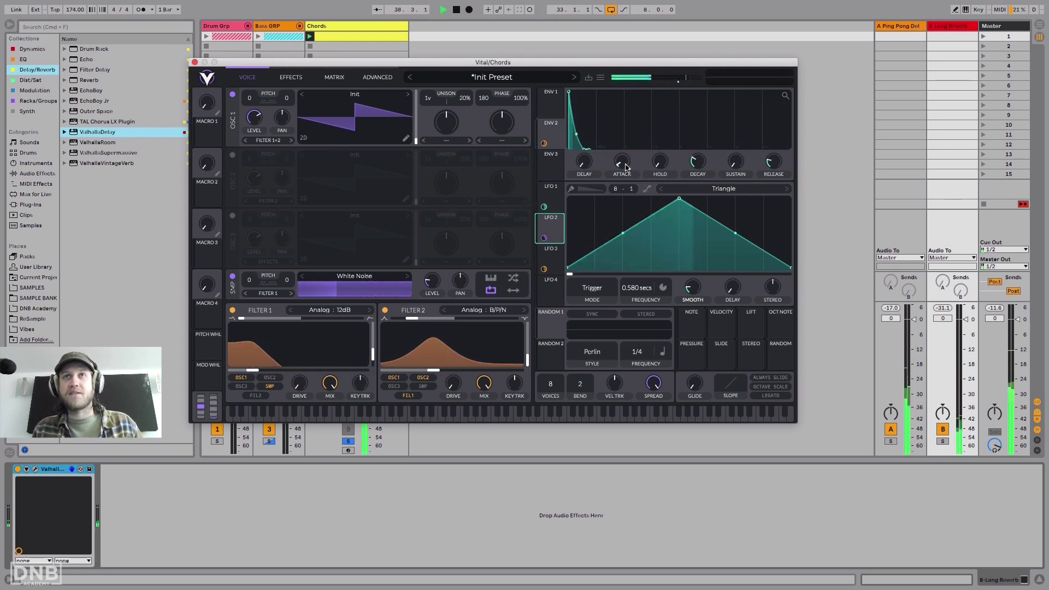
pyautogui.moveTo(626, 167)
pyautogui.mouseDown()
pyautogui.moveTo(628, 112)
pyautogui.moveTo(621, 170)
pyautogui.mouseUp()
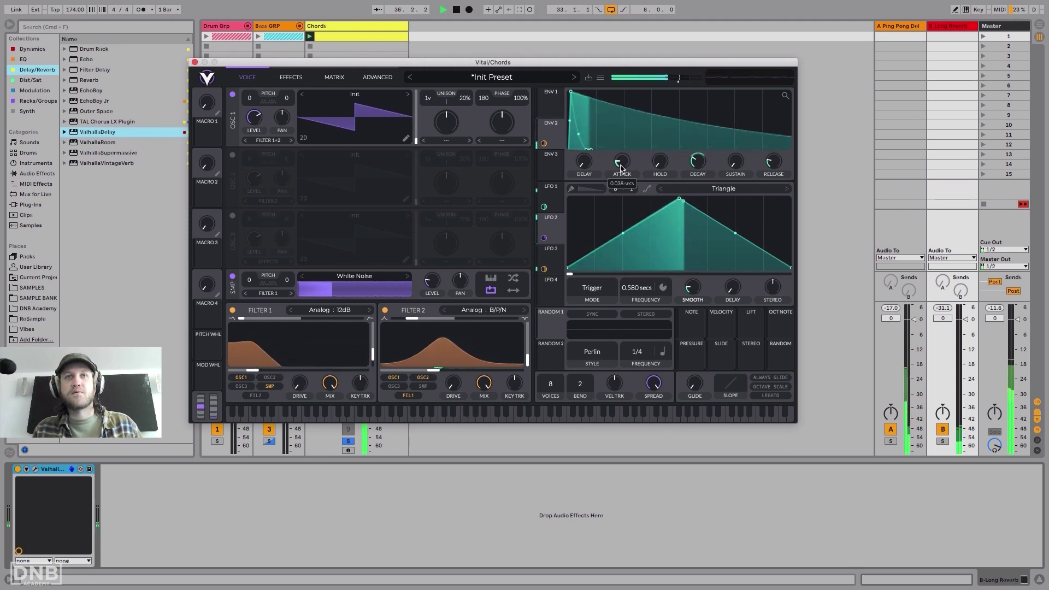
# Close the Vital window and show the Chords track's device chain.
pyautogui.click(195, 63)
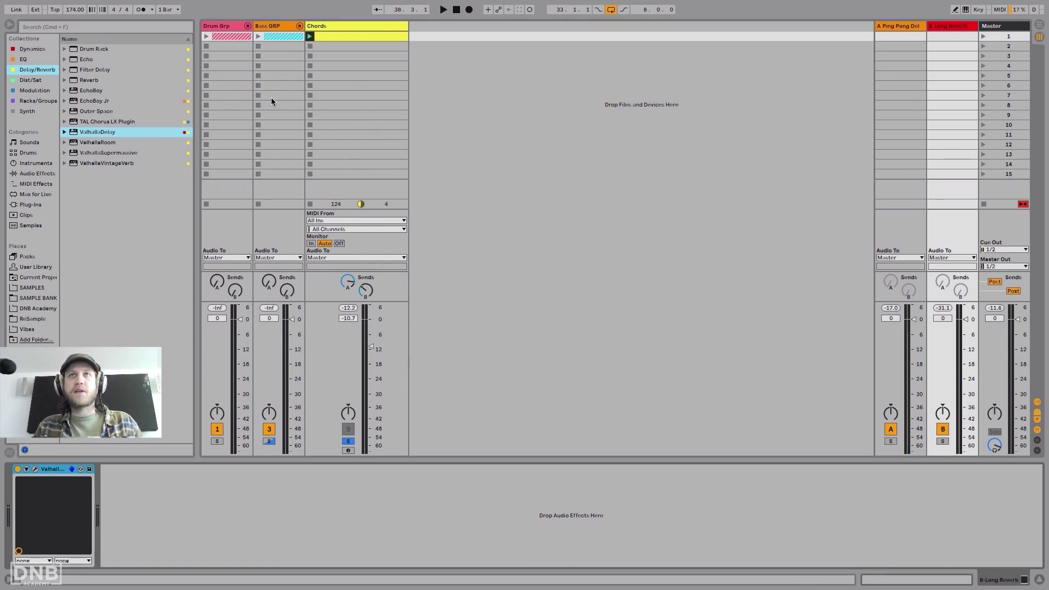
pyautogui.click(339, 25)
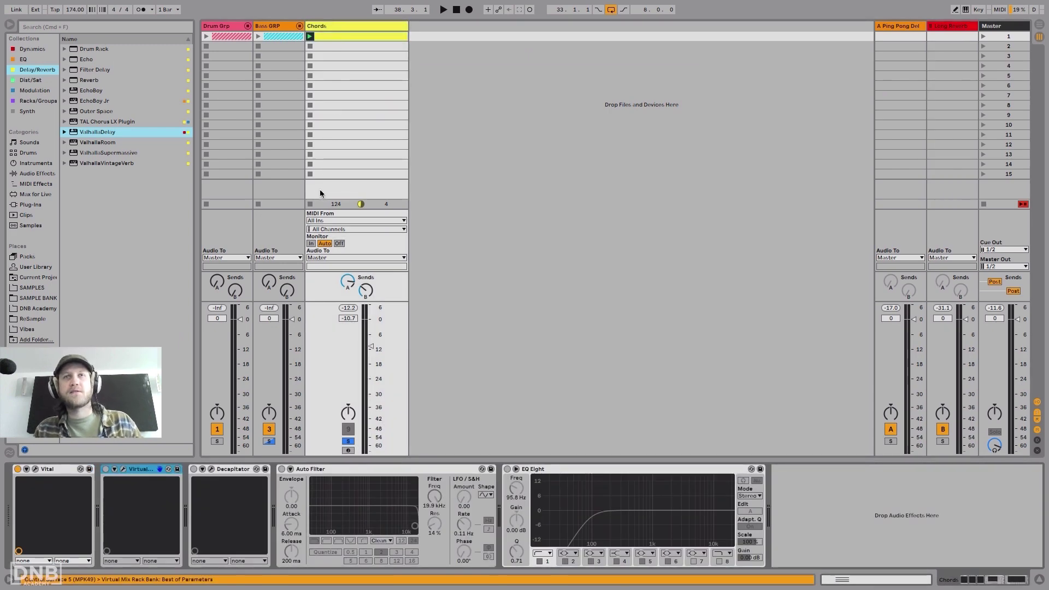